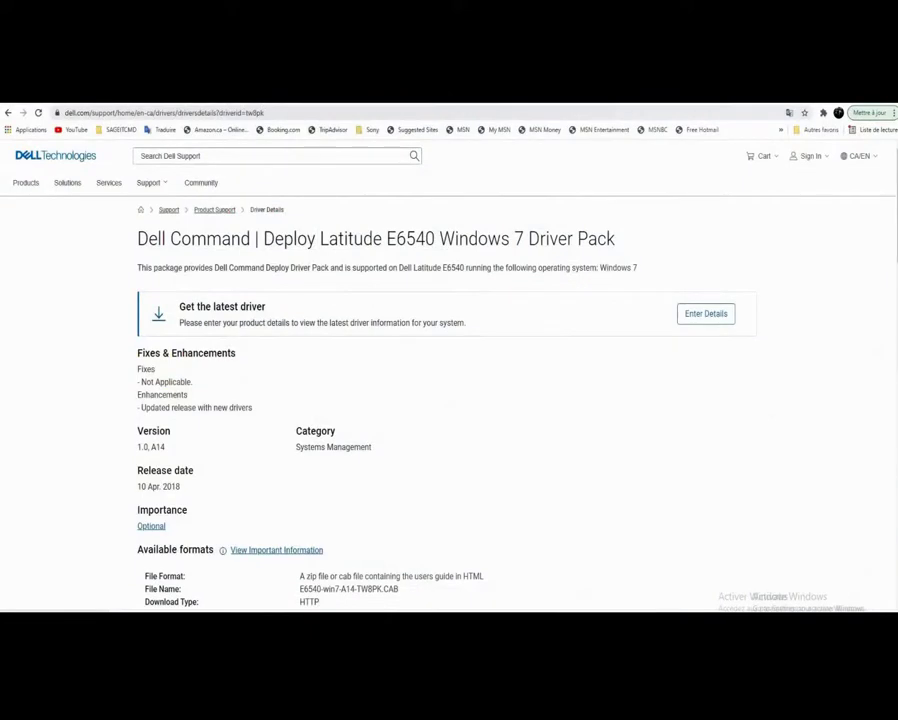
Review the E6540 Windows 7 driver pack download details, and view the local UPDATE DRIVER\WIN7-X64 folder in File Explorer.
scroll(717, 442, down, 1)
scroll(518, 522, down, 1)
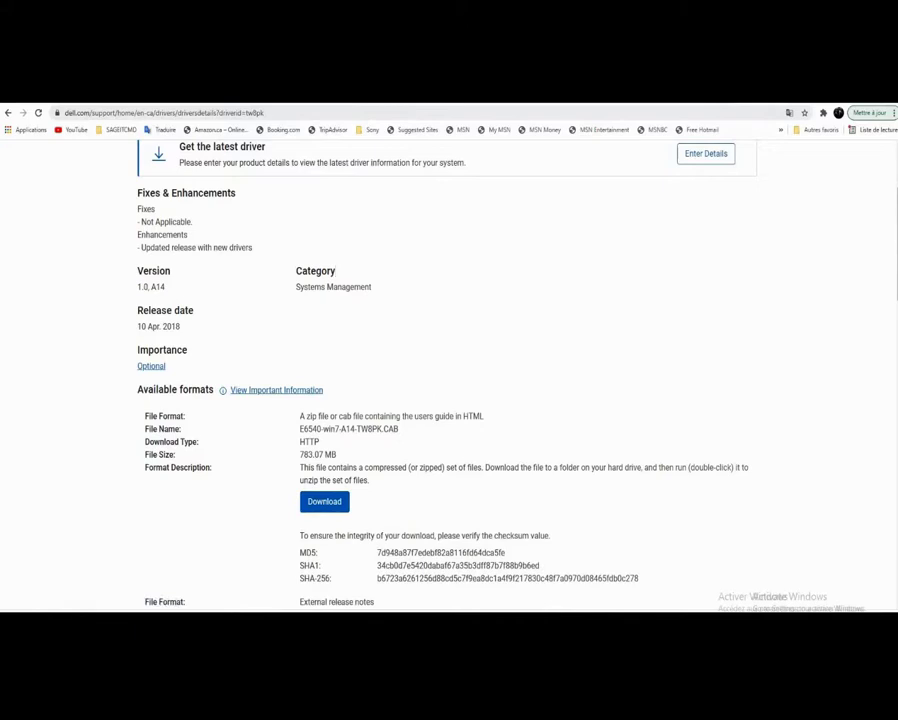
key(alt+Tab)
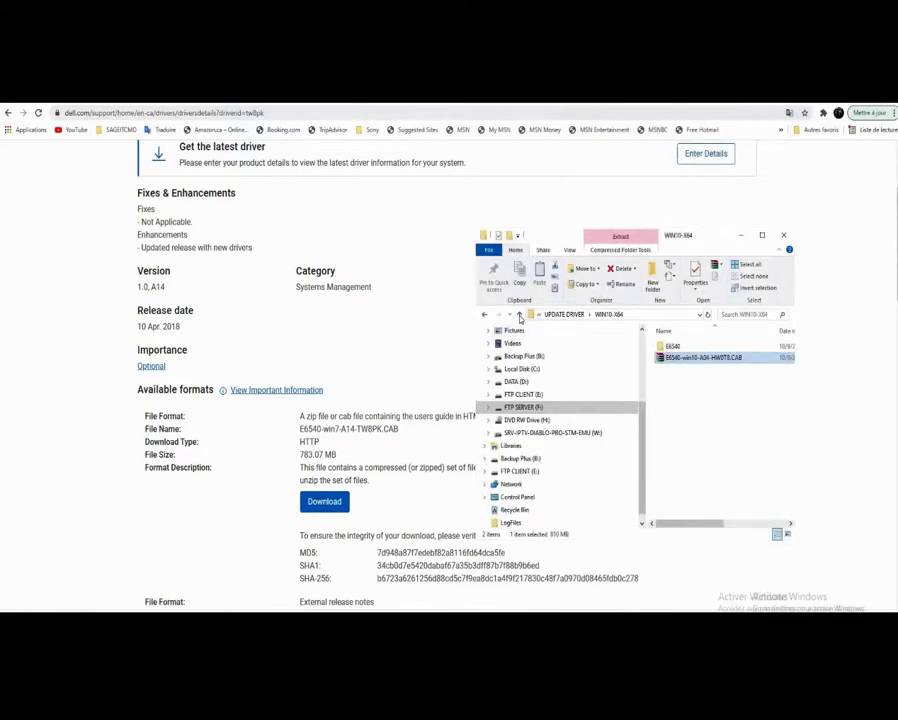
click(520, 315)
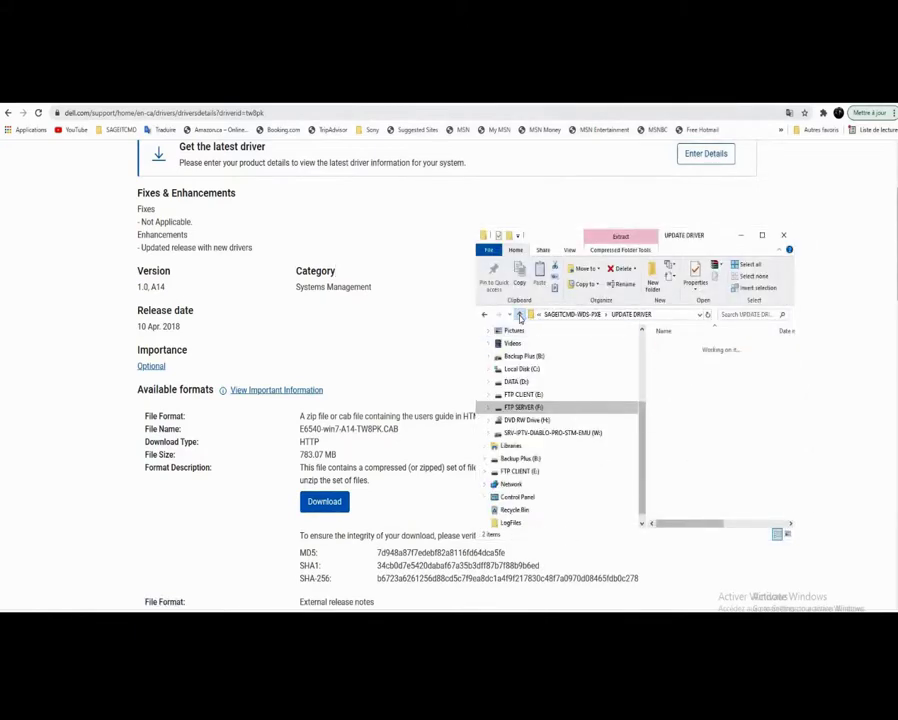
click(680, 346)
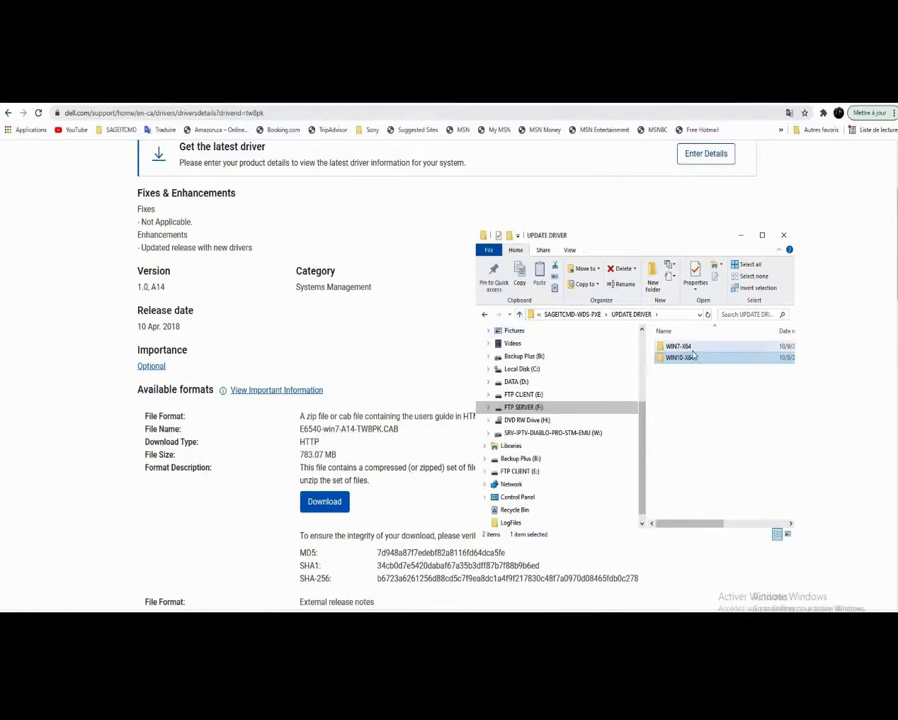
double_click(690, 348)
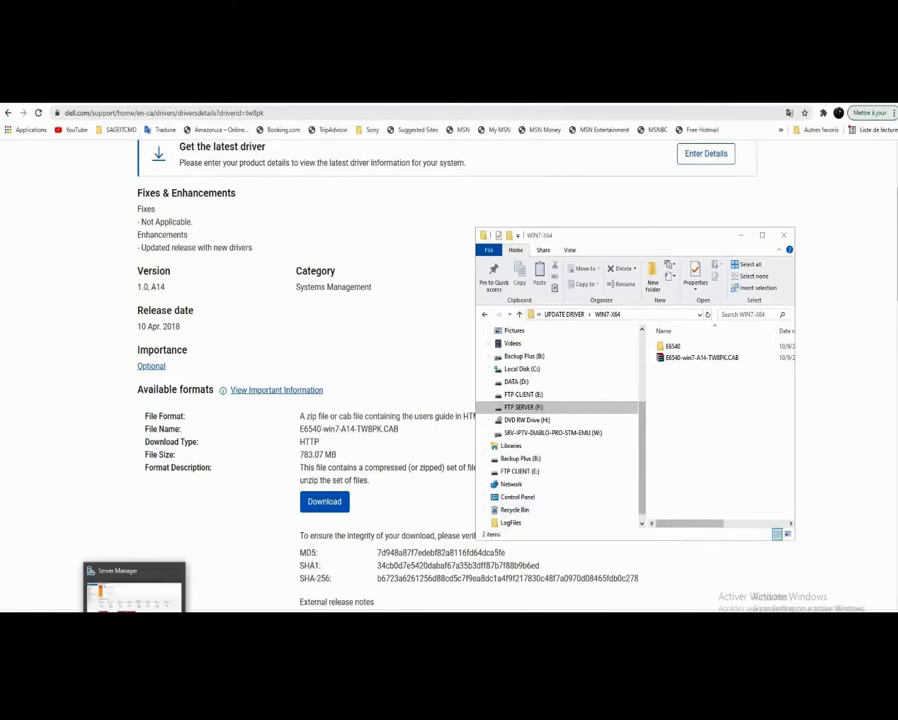
Switch to Server Manager and open the Windows Deployment Services console.
click(134, 592)
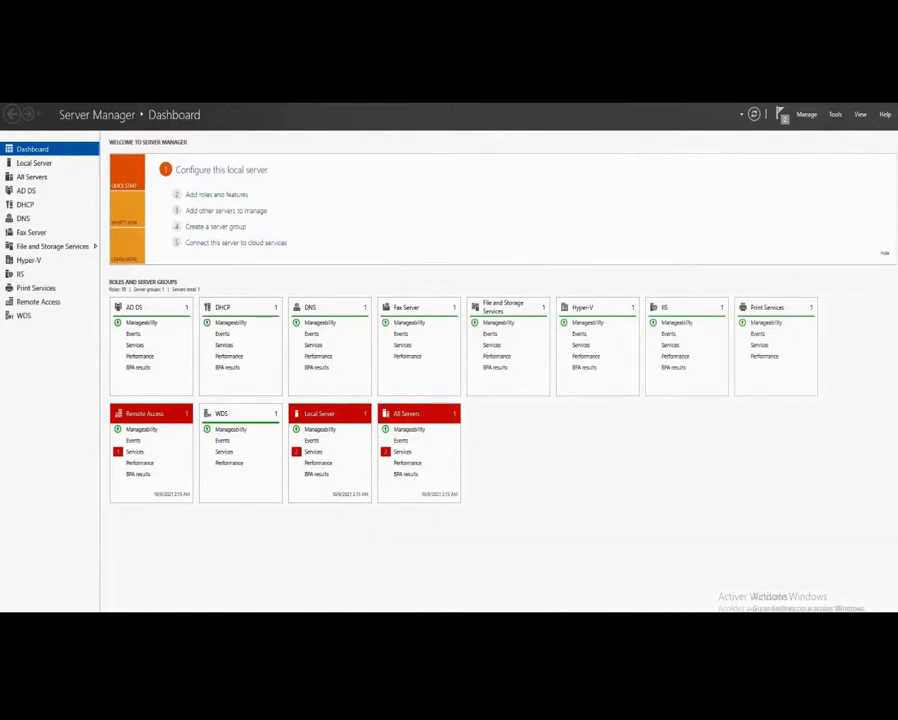
click(835, 114)
scroll(830, 424, down, 1)
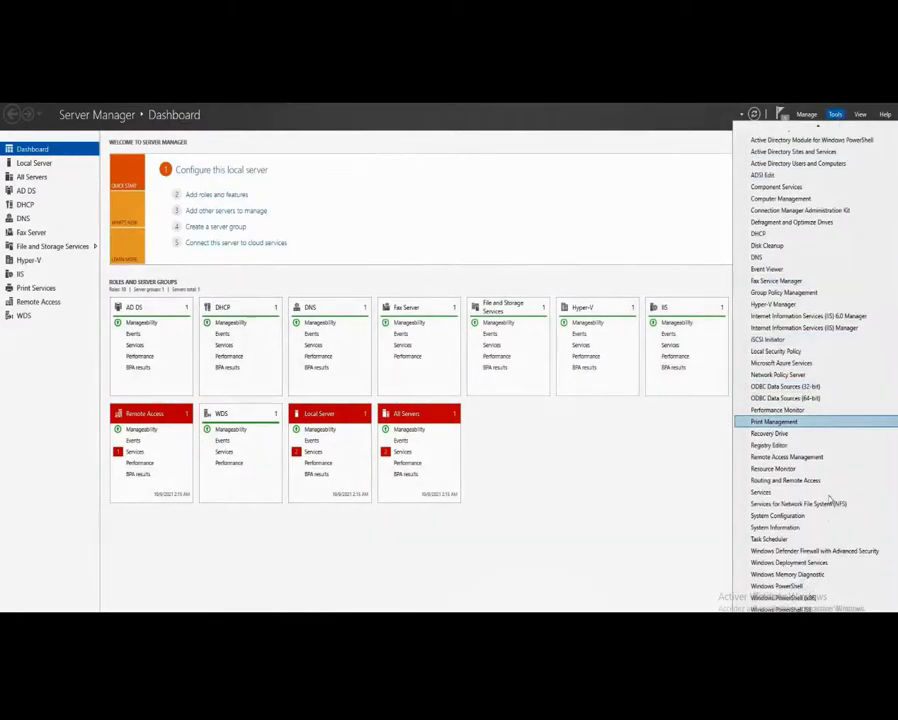
click(837, 565)
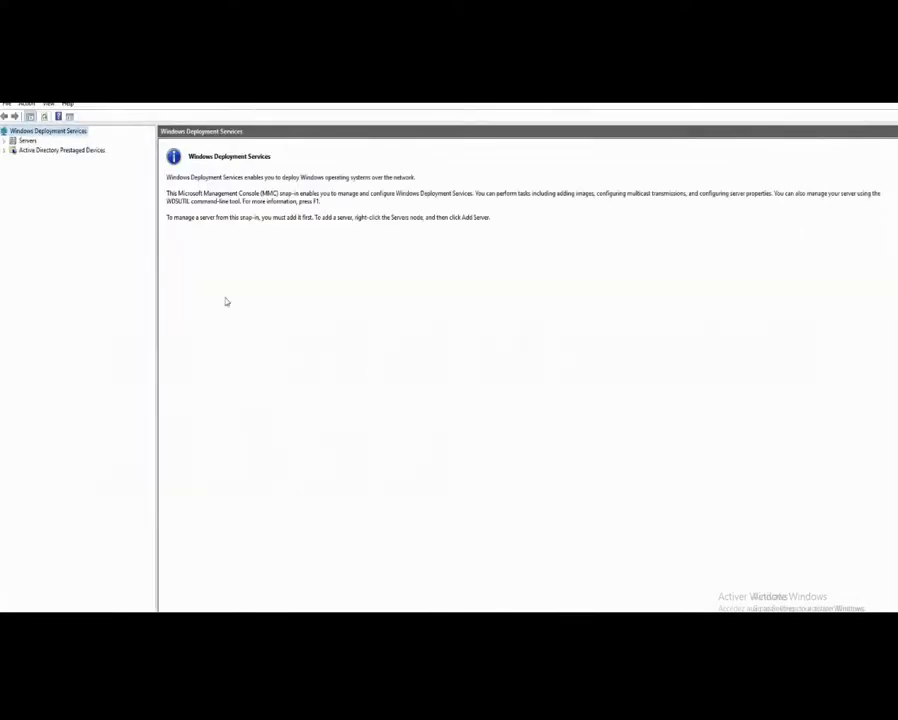
Expand the deployment server down to its Drivers node and start the Add Driver Package wizard.
click(5, 141)
click(15, 151)
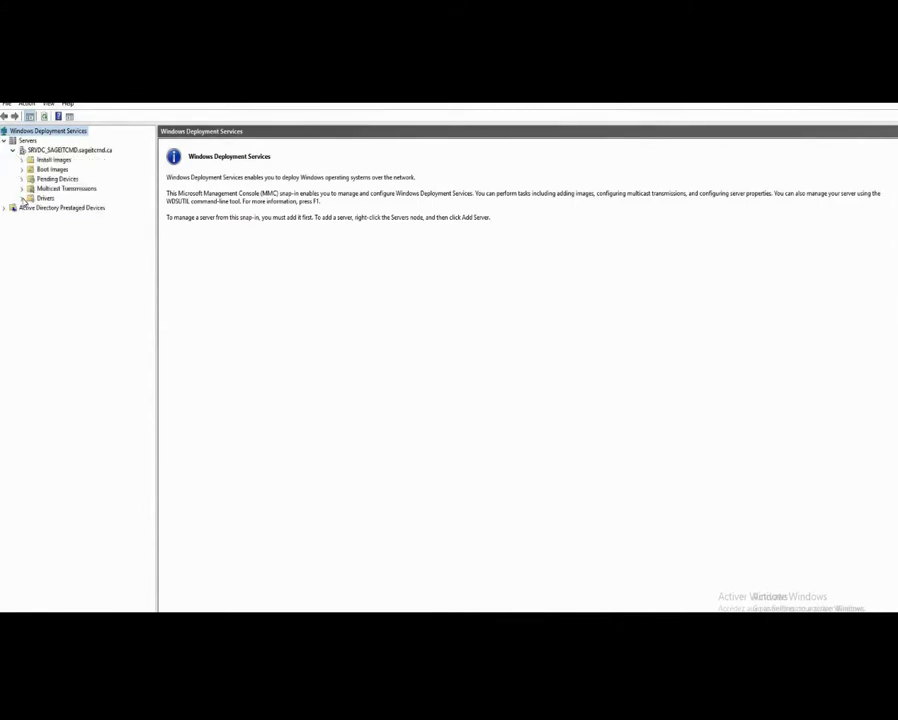
click(21, 198)
click(45, 199)
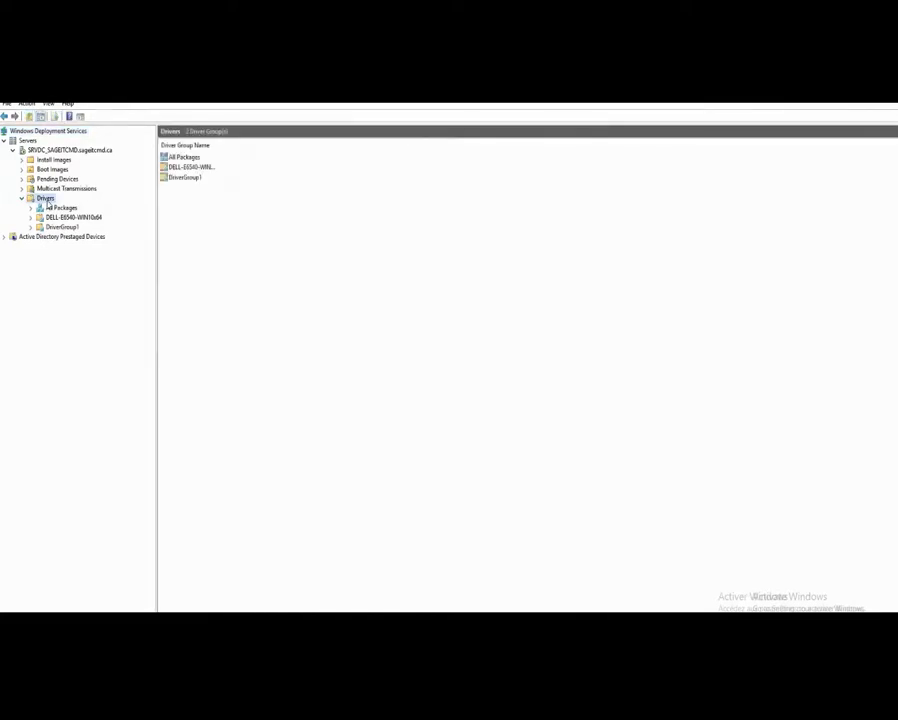
right_click(46, 200)
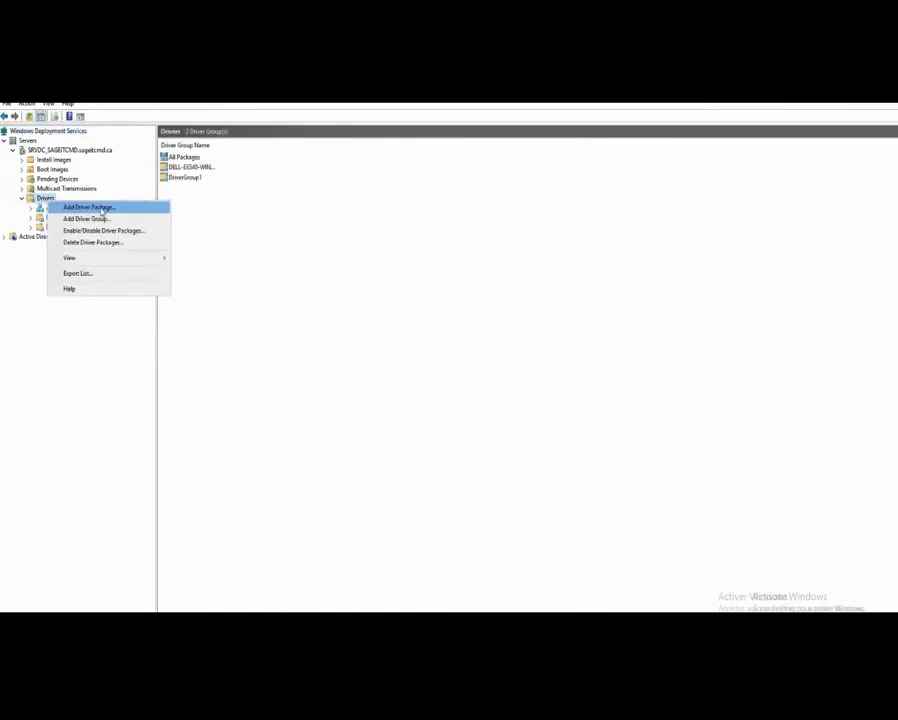
click(113, 208)
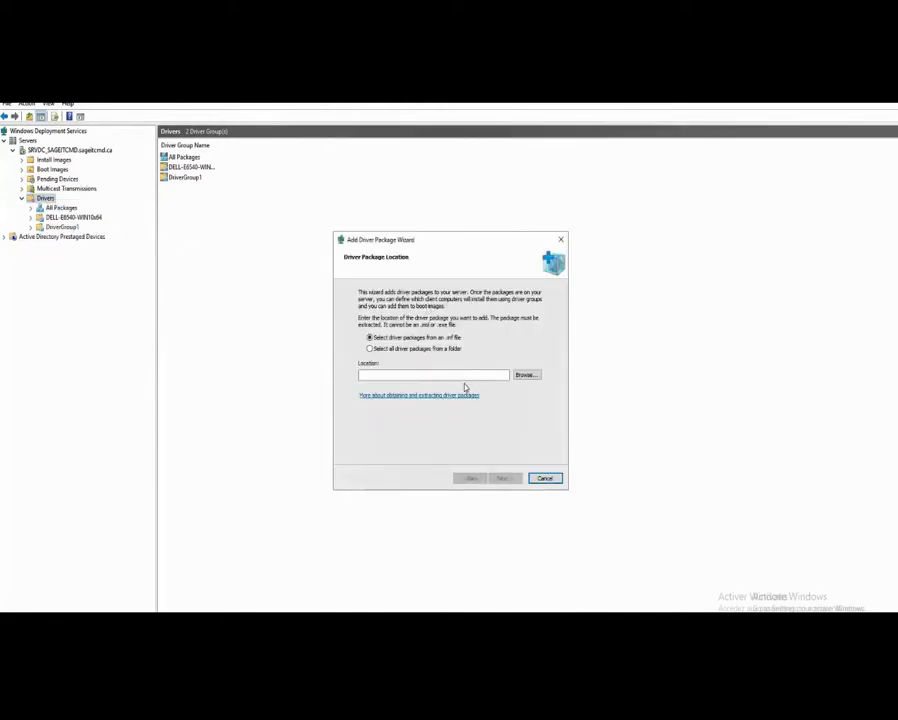
Choose to add all driver packages from a folder and browse into the FTP SERVER (F:) drive.
click(370, 349)
click(527, 375)
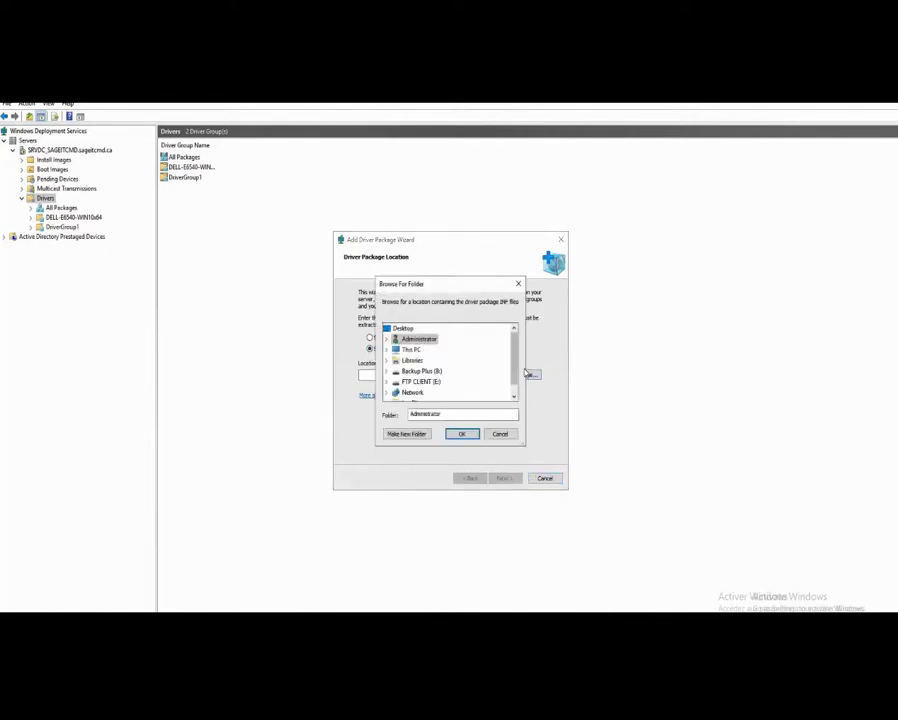
scroll(475, 367, down, 1)
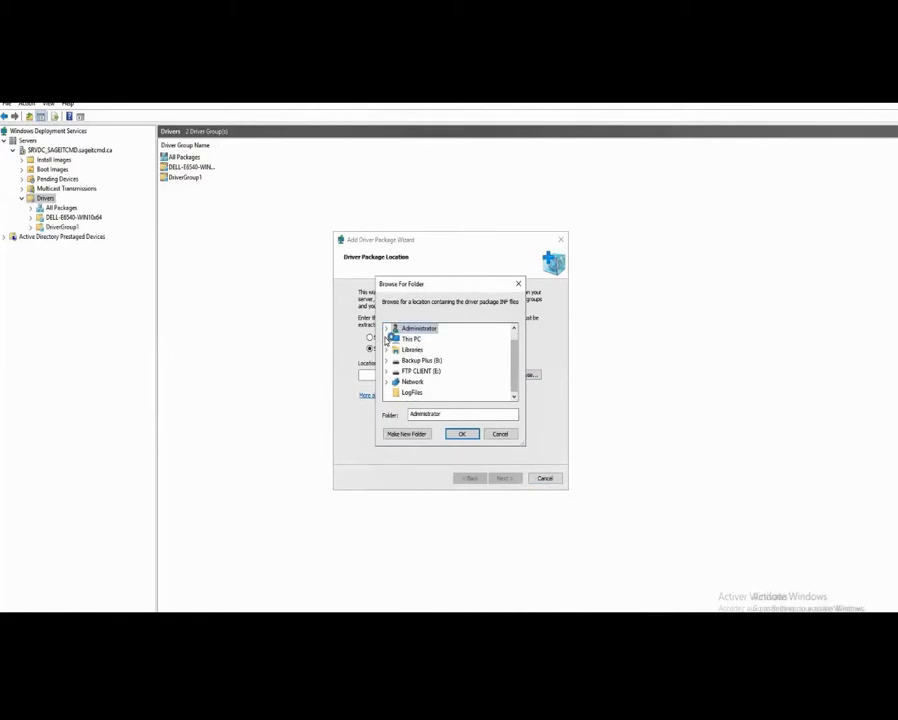
click(386, 339)
scroll(408, 370, down, 2)
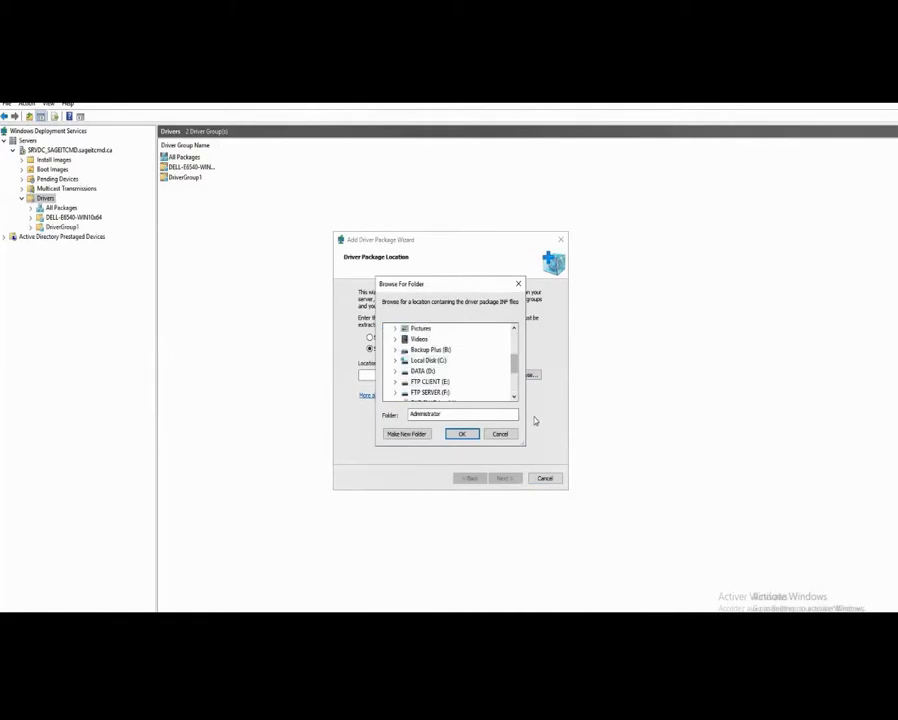
scroll(456, 394, down, 3)
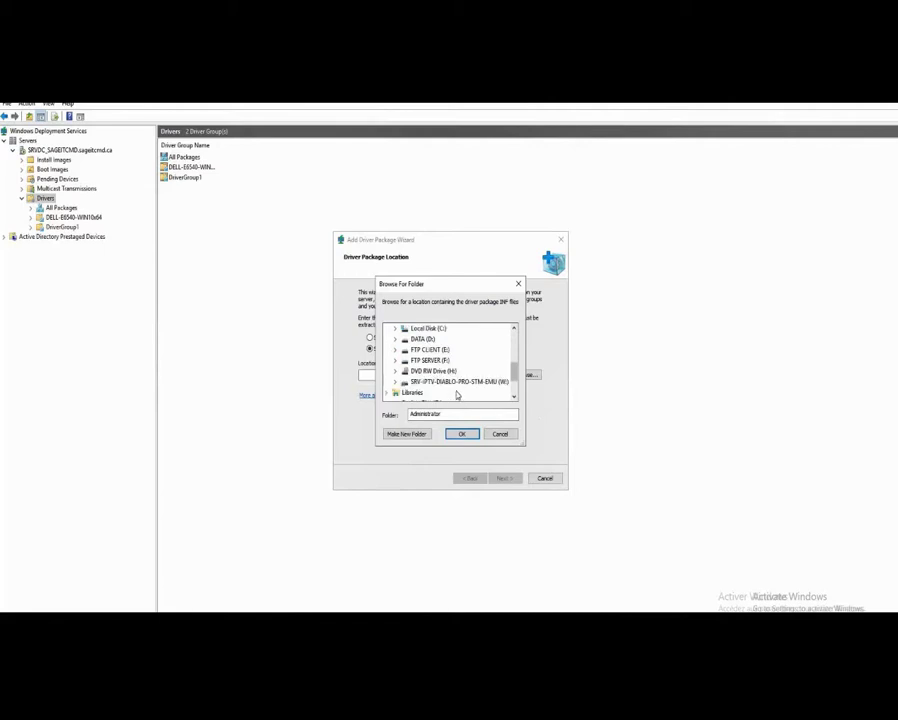
click(397, 361)
scroll(451, 366, down, 2)
scroll(449, 365, down, 6)
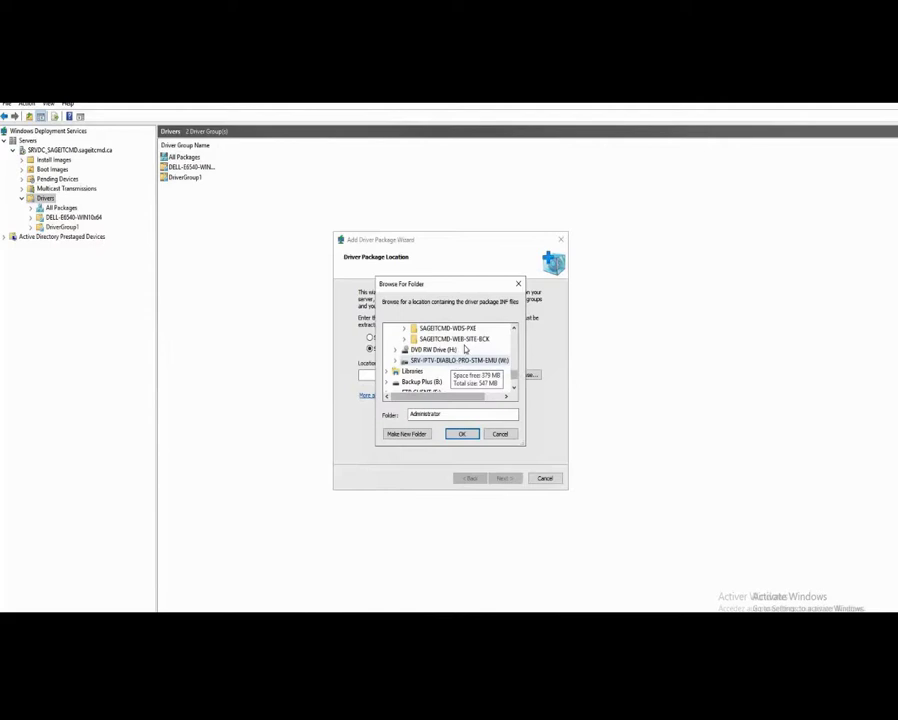
Set the driver package location to SAGEITCMD-WDS-PXE\UPDATE DRIVER\WIN7-X64\E6540 and load its available packages.
double_click(463, 330)
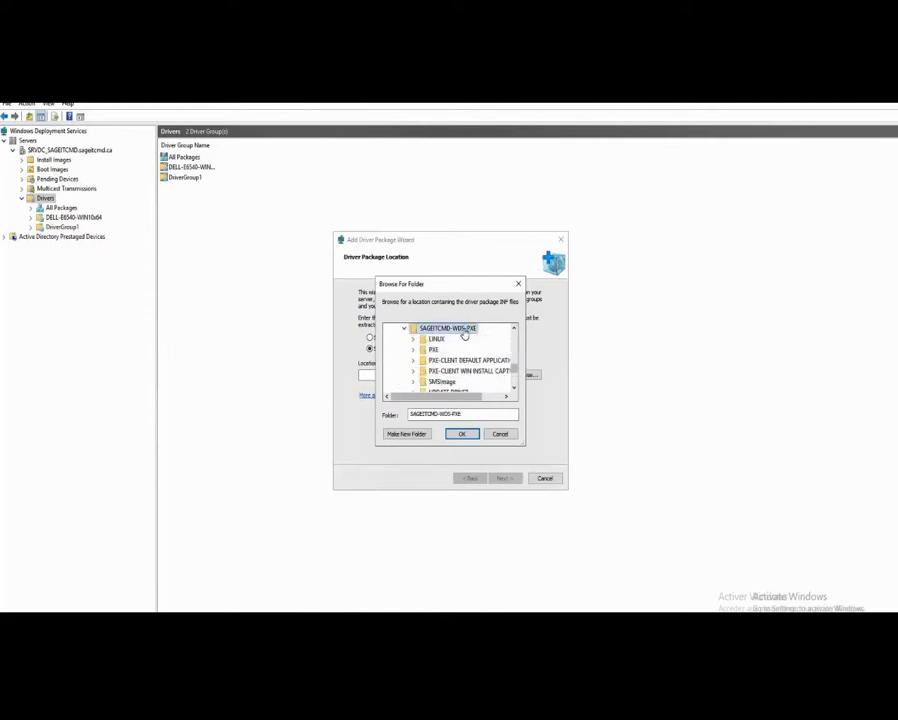
scroll(463, 348, down, 1)
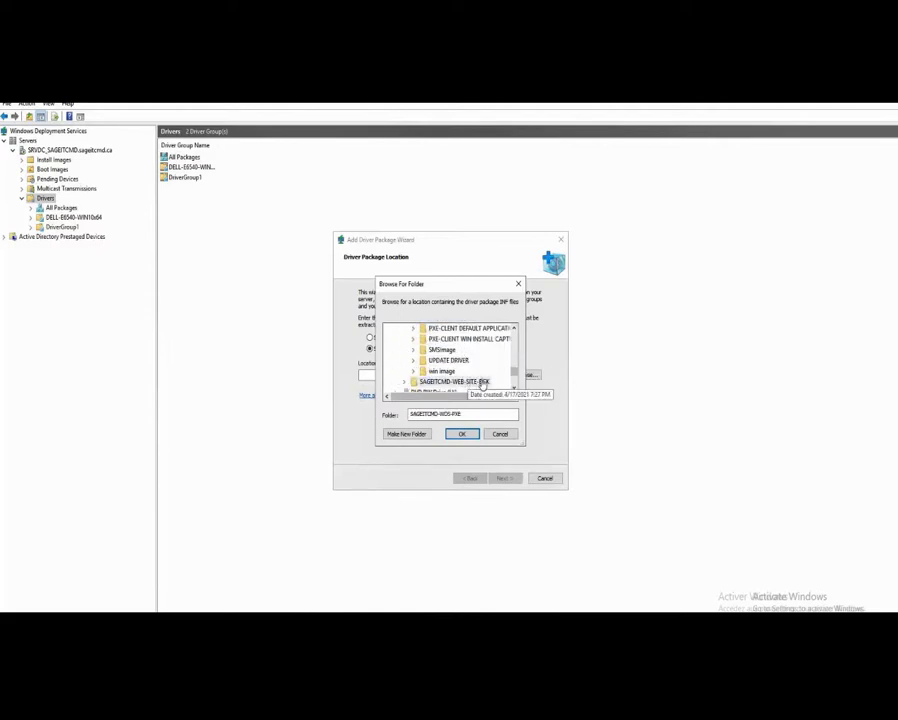
double_click(452, 361)
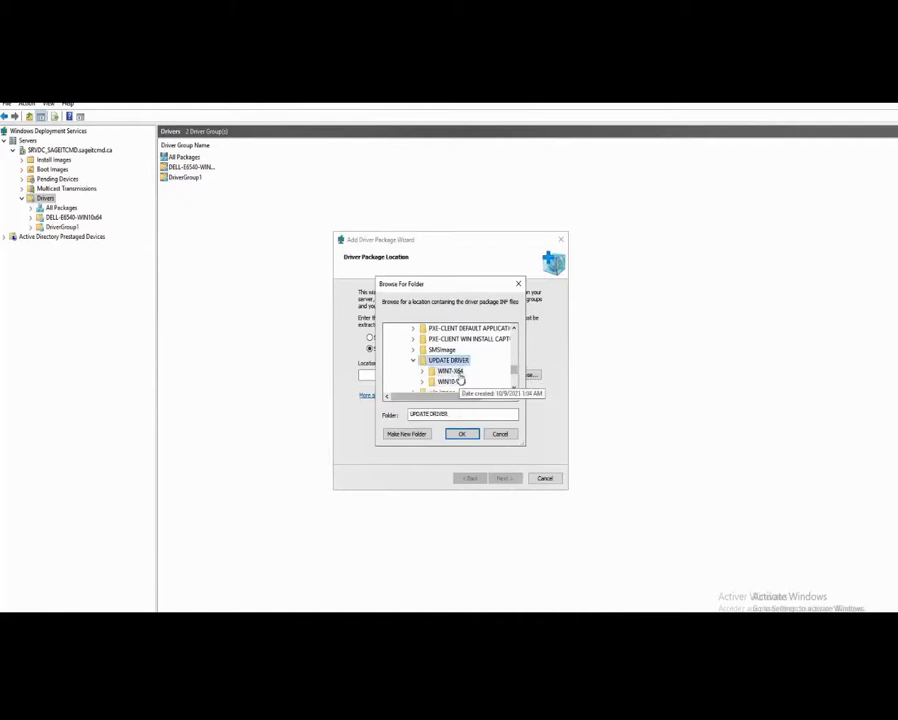
double_click(452, 371)
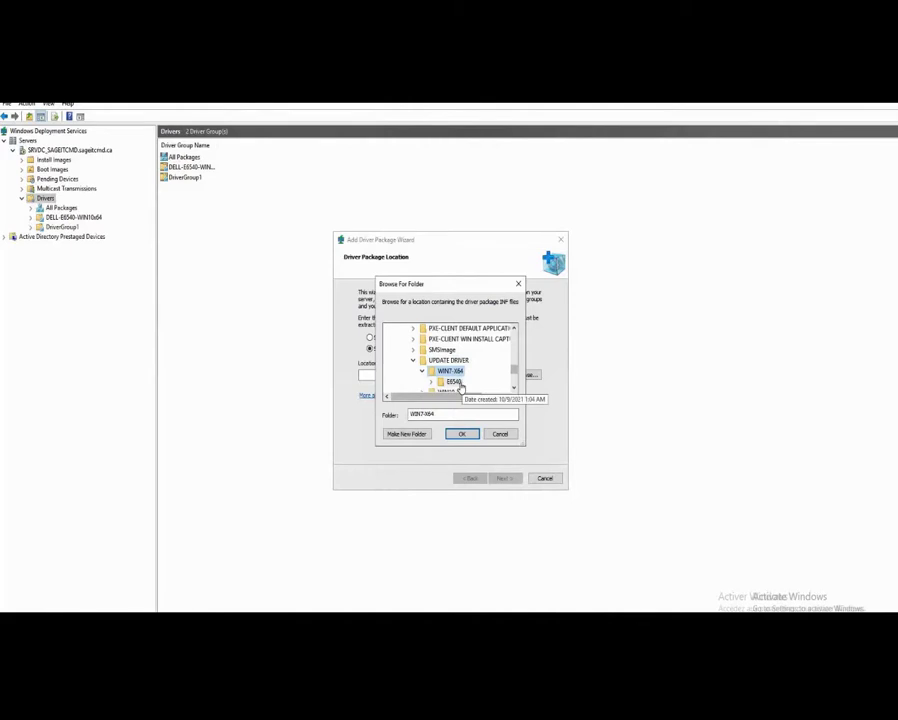
double_click(454, 382)
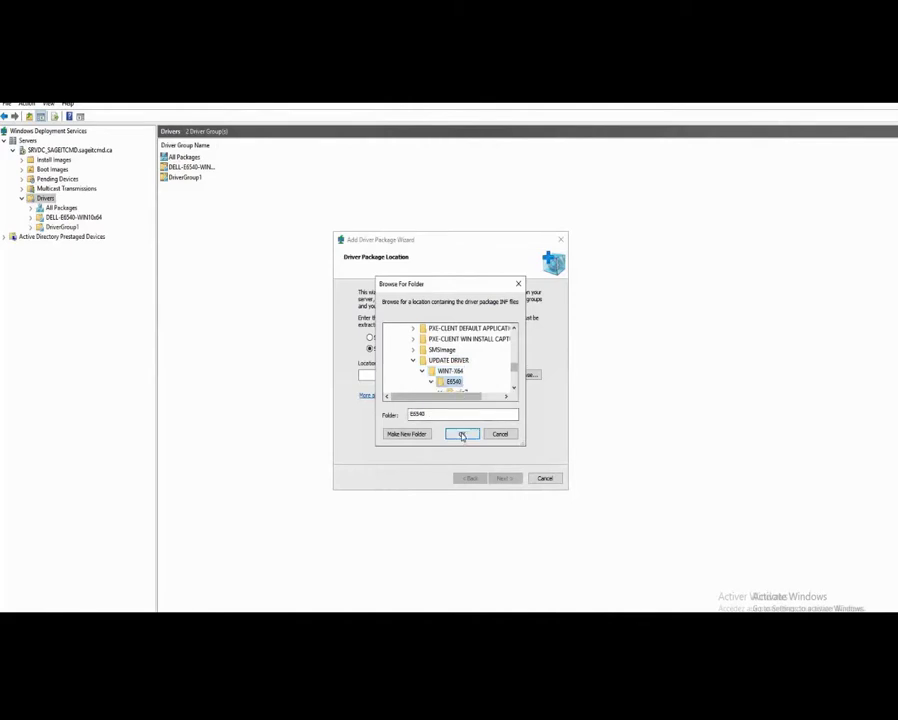
click(462, 435)
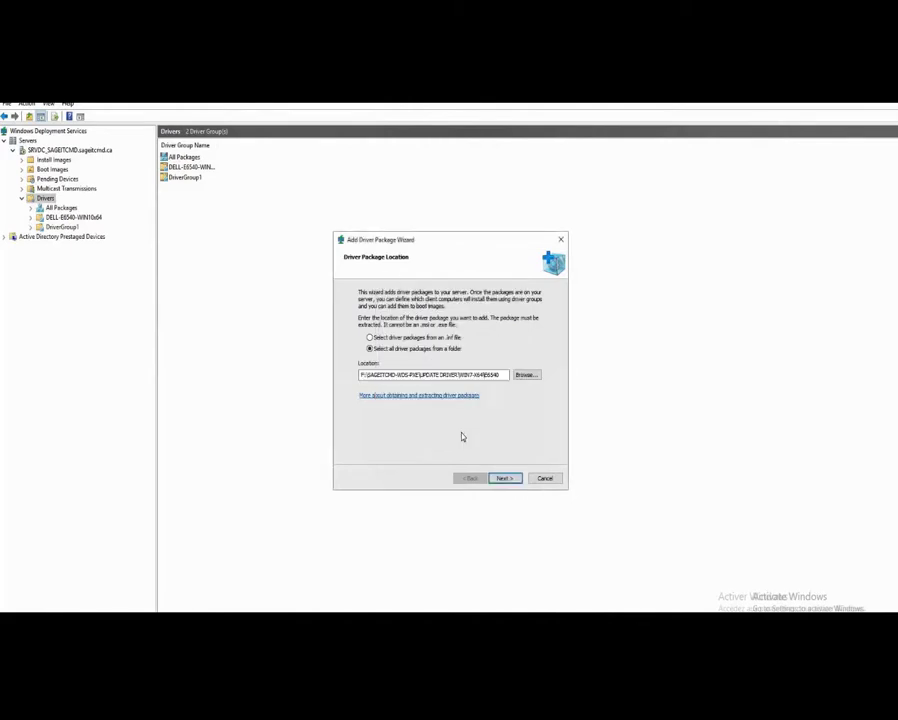
click(510, 480)
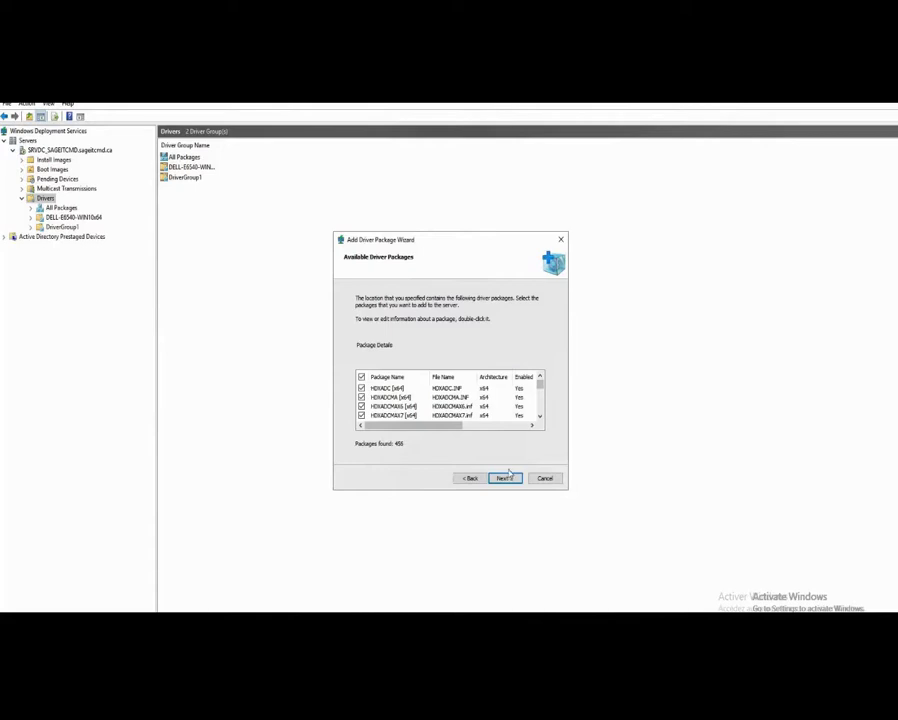
Review the available driver packages and add all of them to the server.
scroll(475, 404, down, 10)
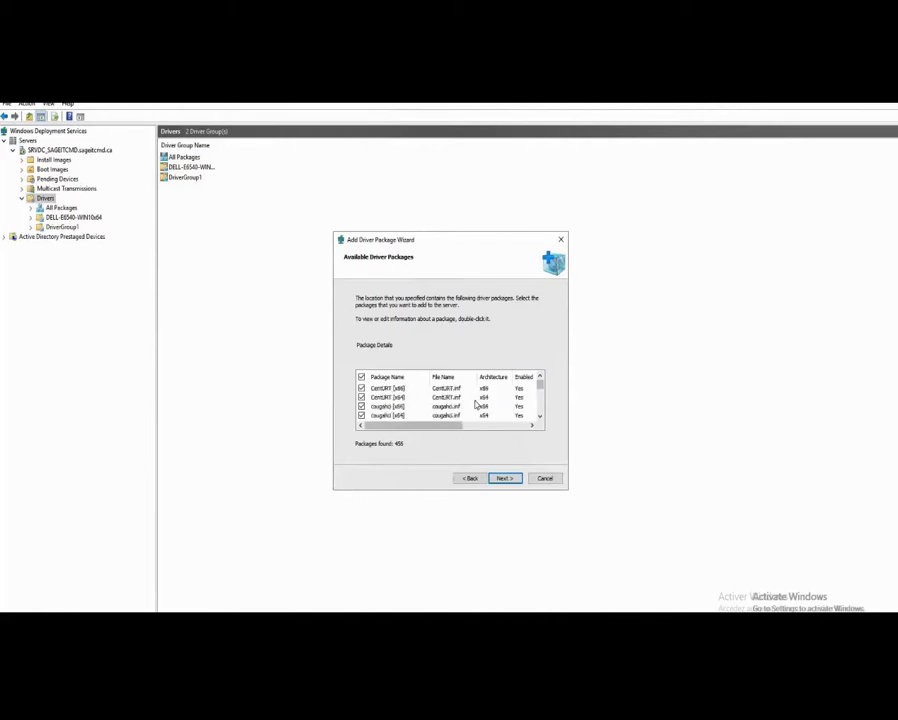
scroll(477, 404, down, 10)
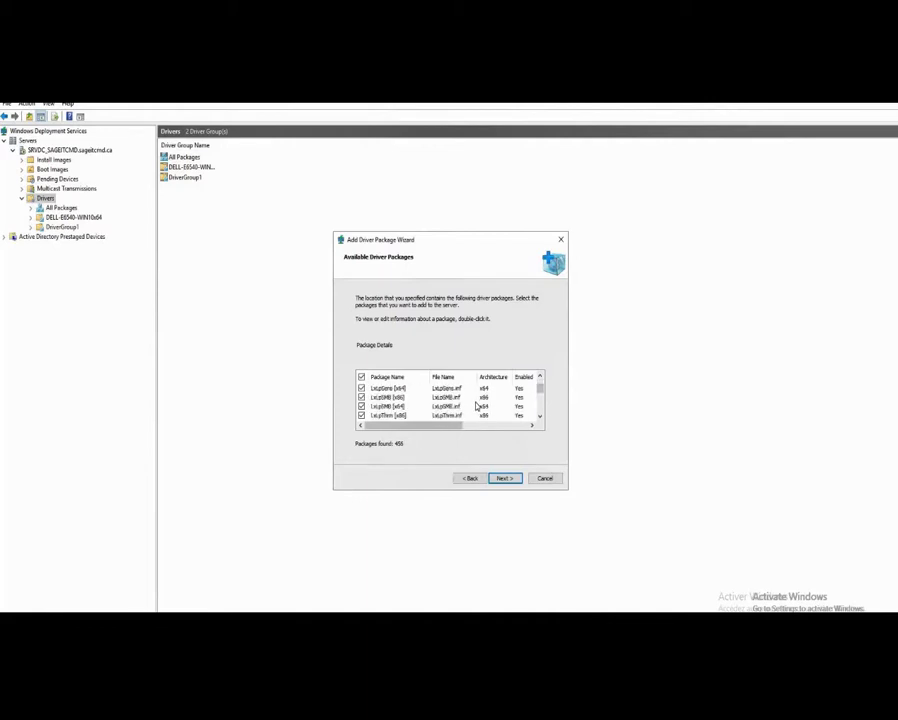
drag(540, 389, 537, 406)
drag(442, 426, 532, 438)
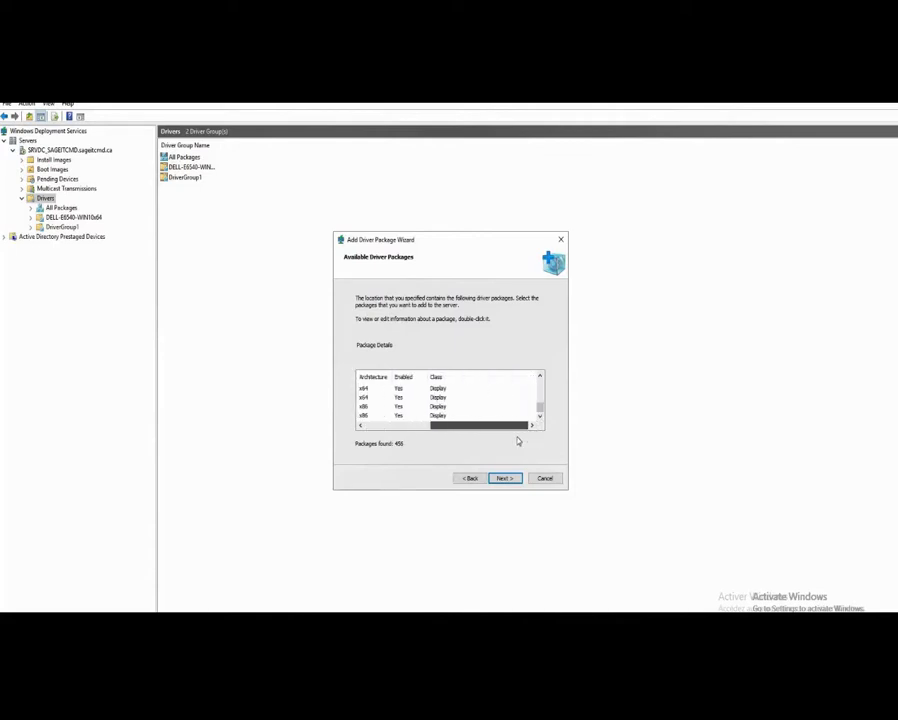
drag(450, 426, 393, 430)
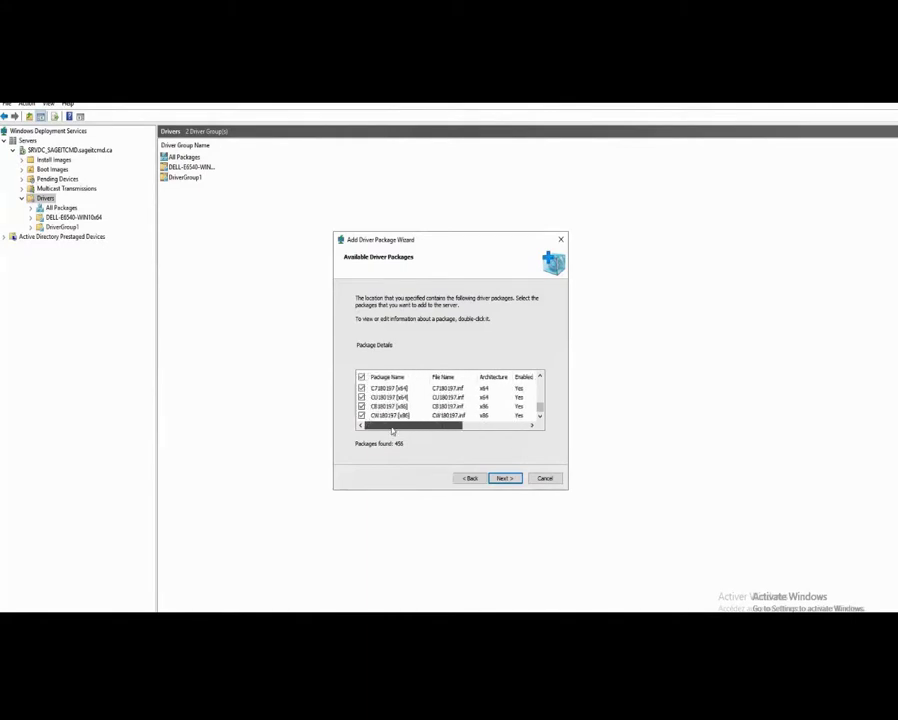
click(503, 479)
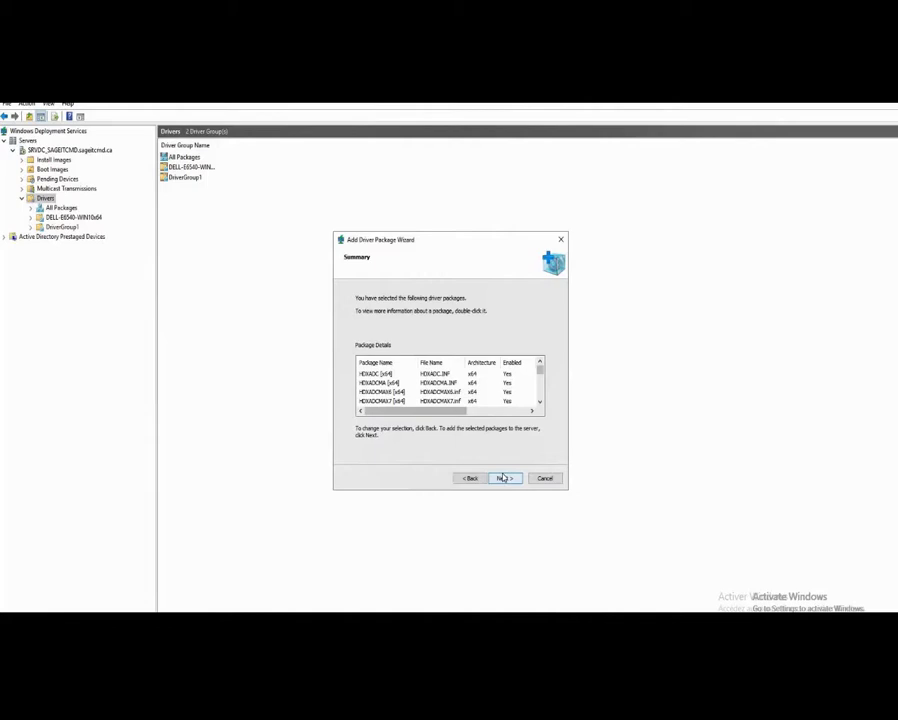
click(503, 478)
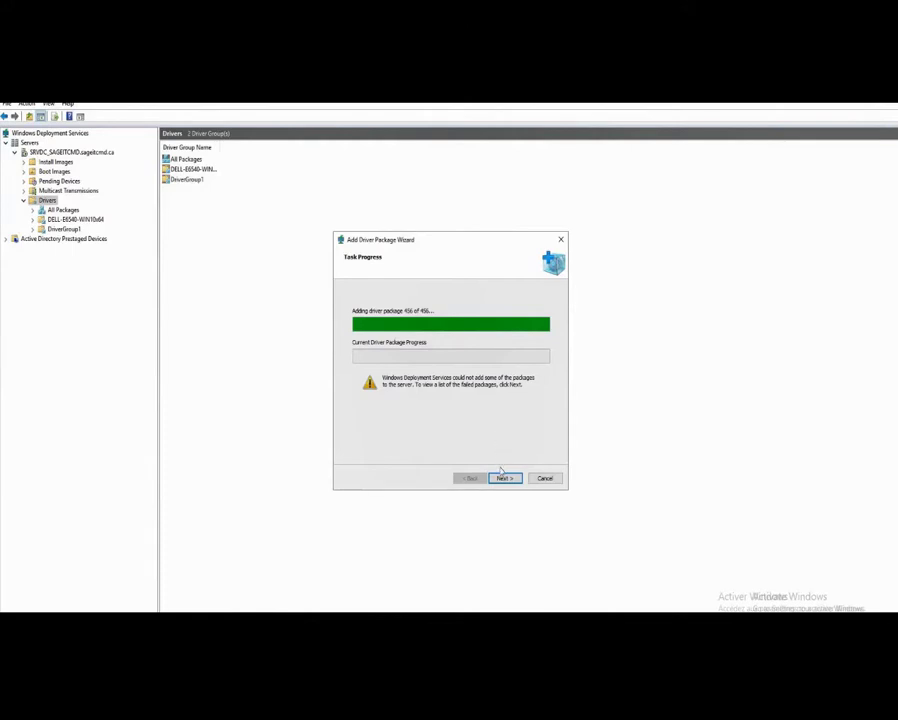
Continue past the failed packages and specify a new driver group named DELL-E6540-WIN7x64 for the added packages.
click(503, 479)
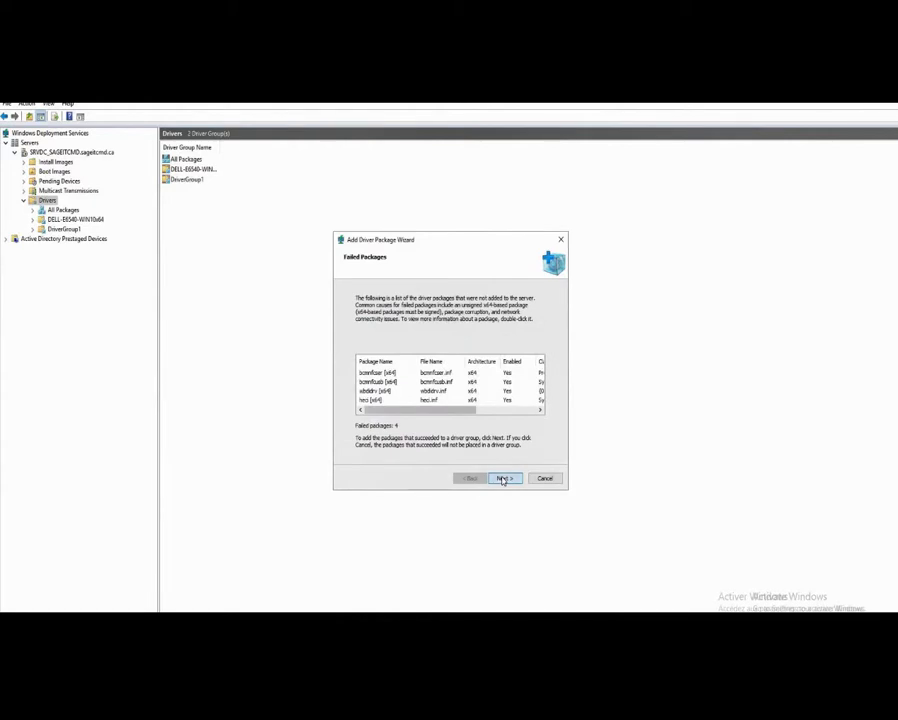
click(503, 479)
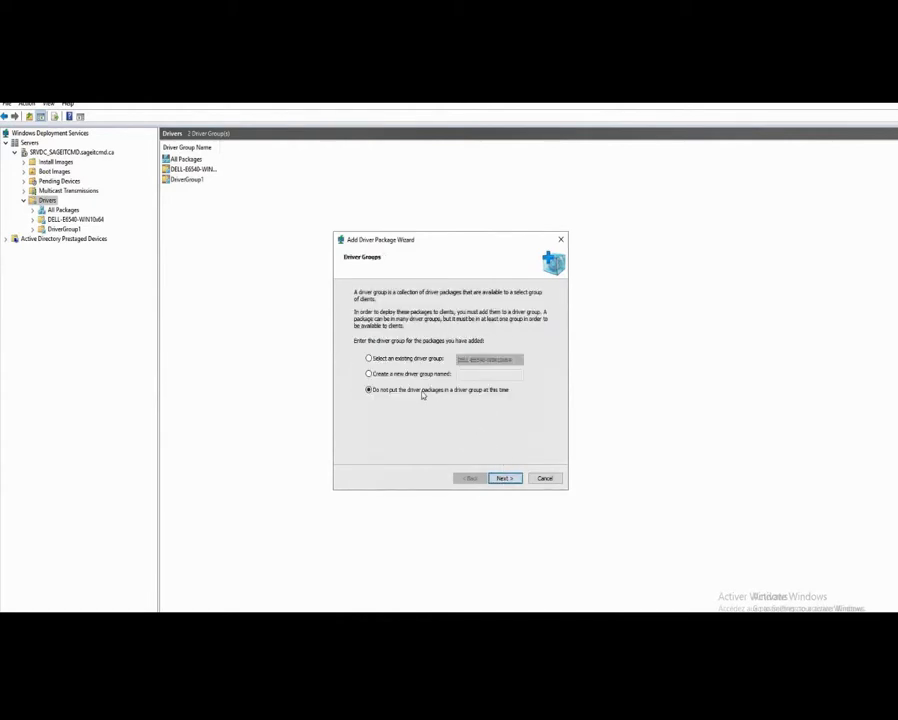
click(368, 374)
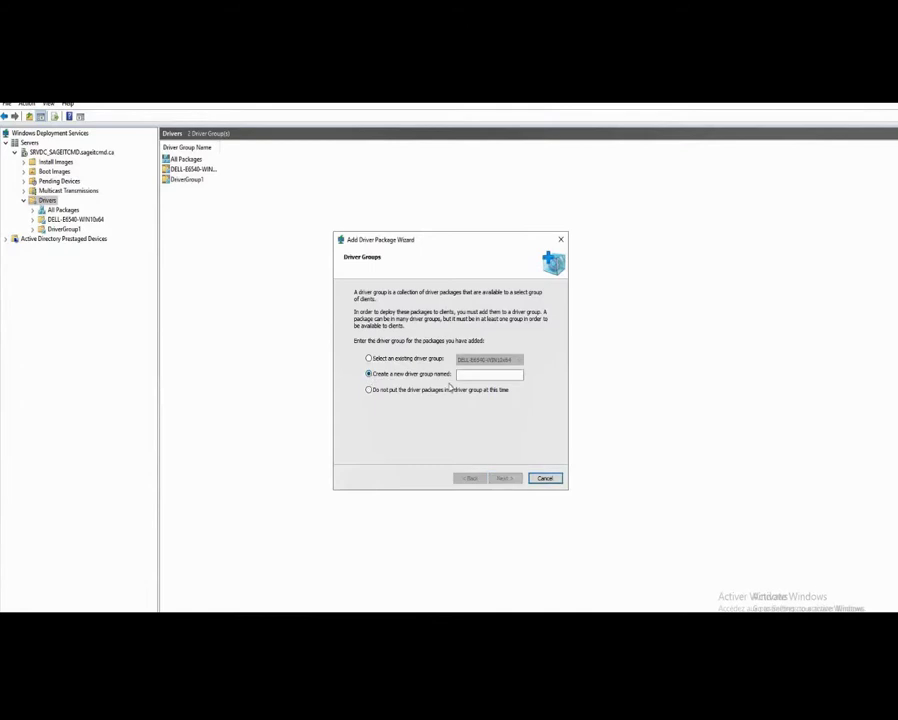
click(476, 375)
text(DELL-E6540)
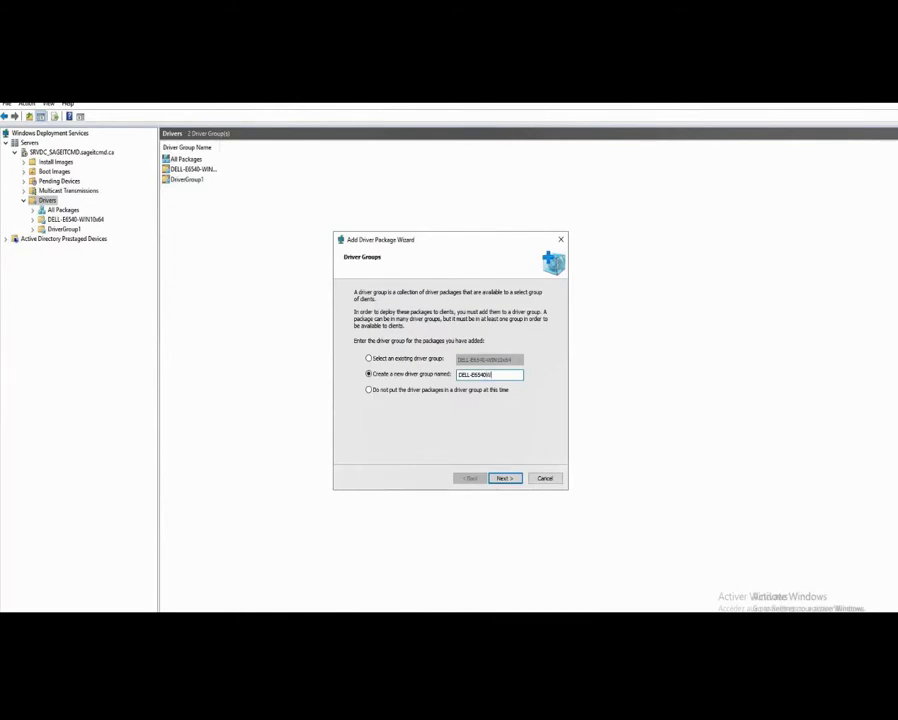
key(BackSpace)
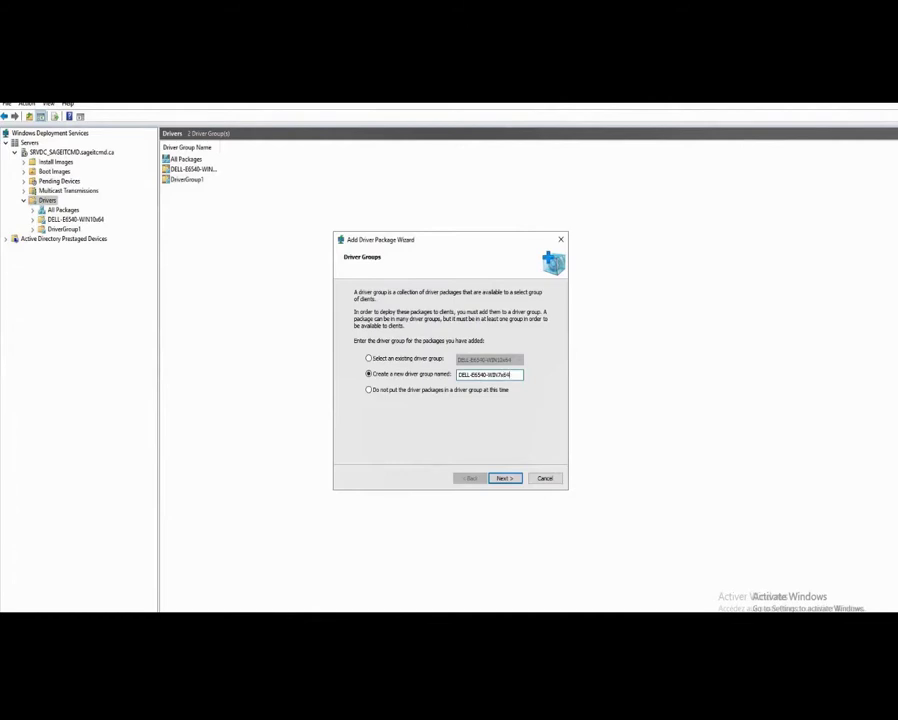
Create the DELL-E6540-WIN7x64 driver group, finish the wizard, and accept the group's properties with no filters.
click(504, 478)
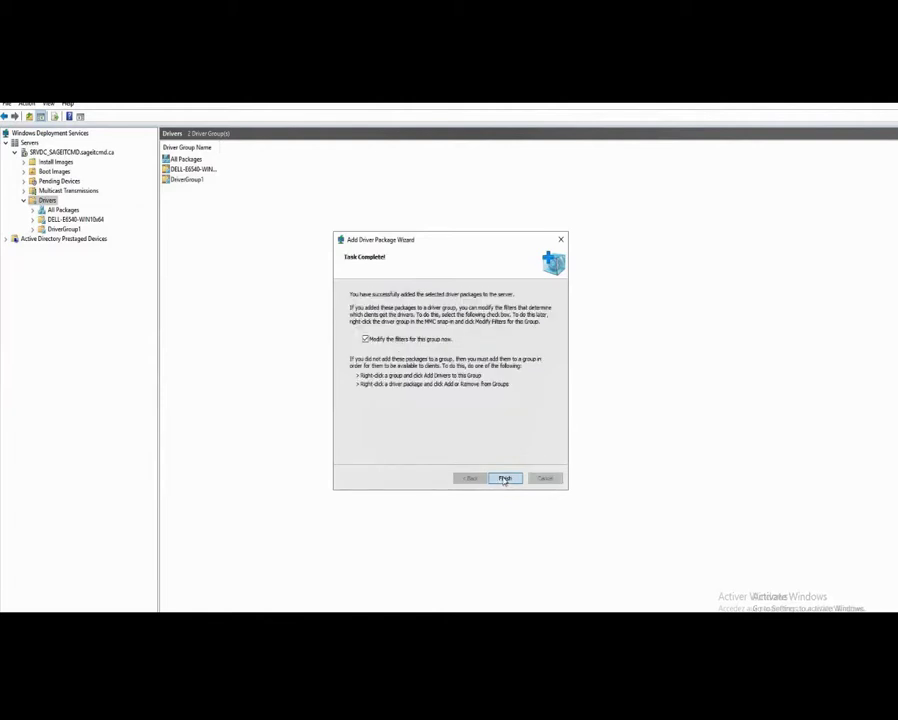
click(504, 479)
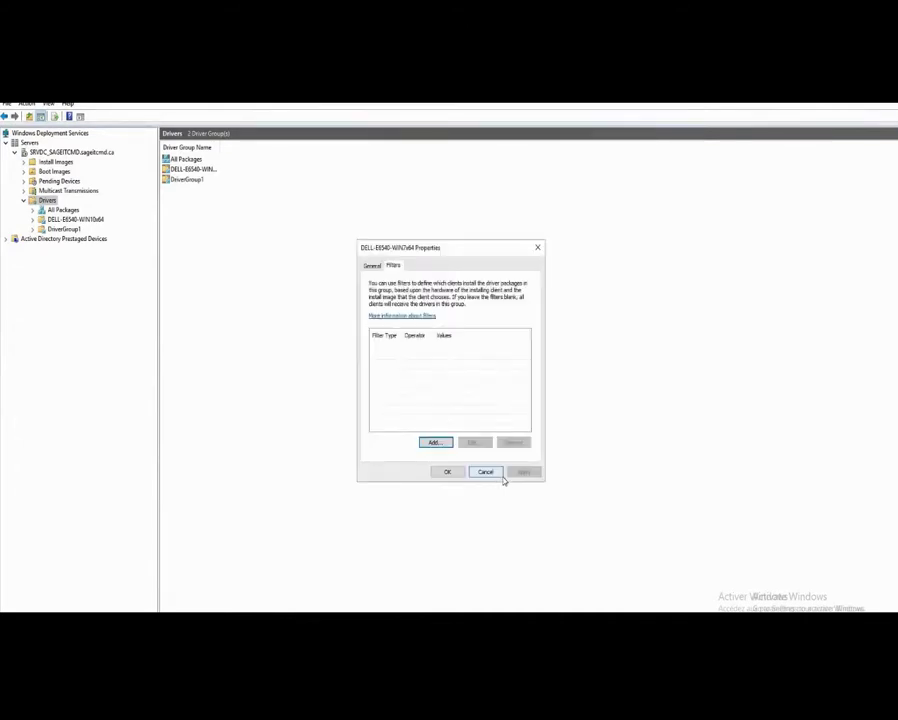
click(445, 472)
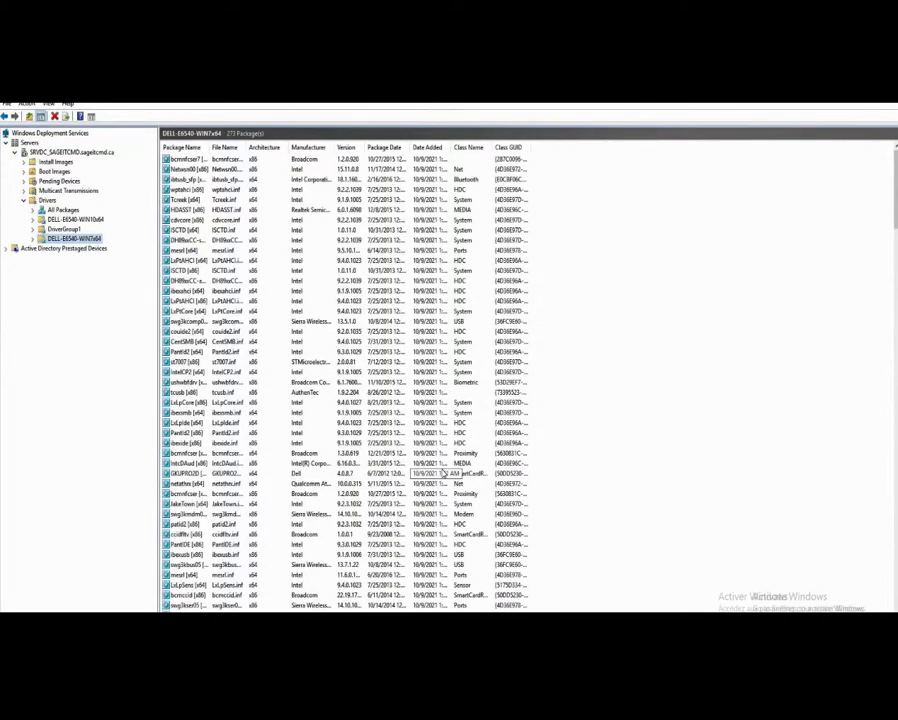
Look through the driver packages listed in the DELL-E6540-WIN7x64 group.
scroll(443, 472, down, 15)
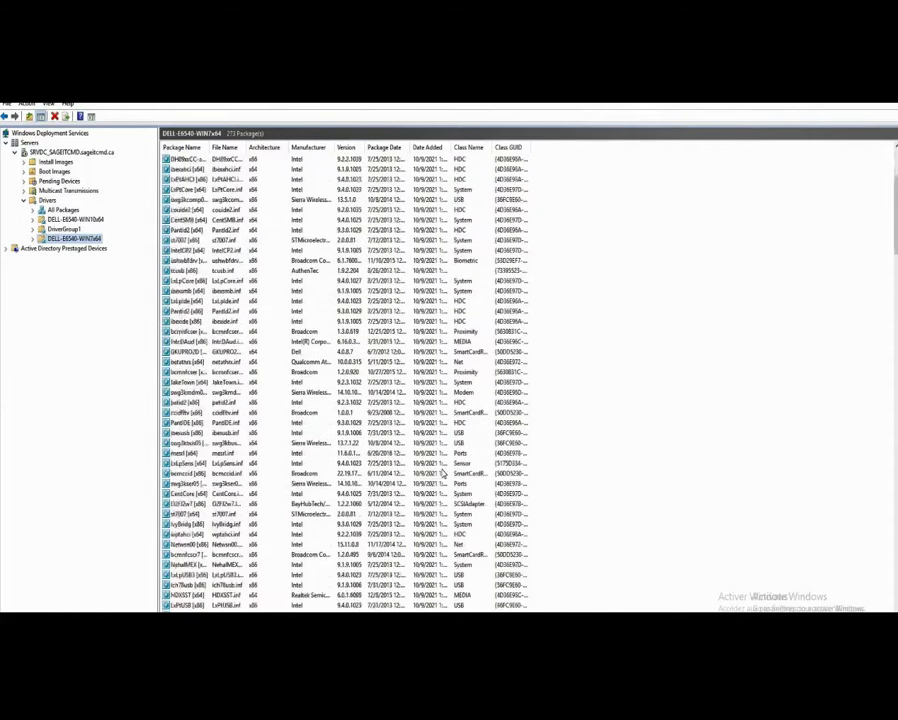
scroll(443, 472, up, 10)
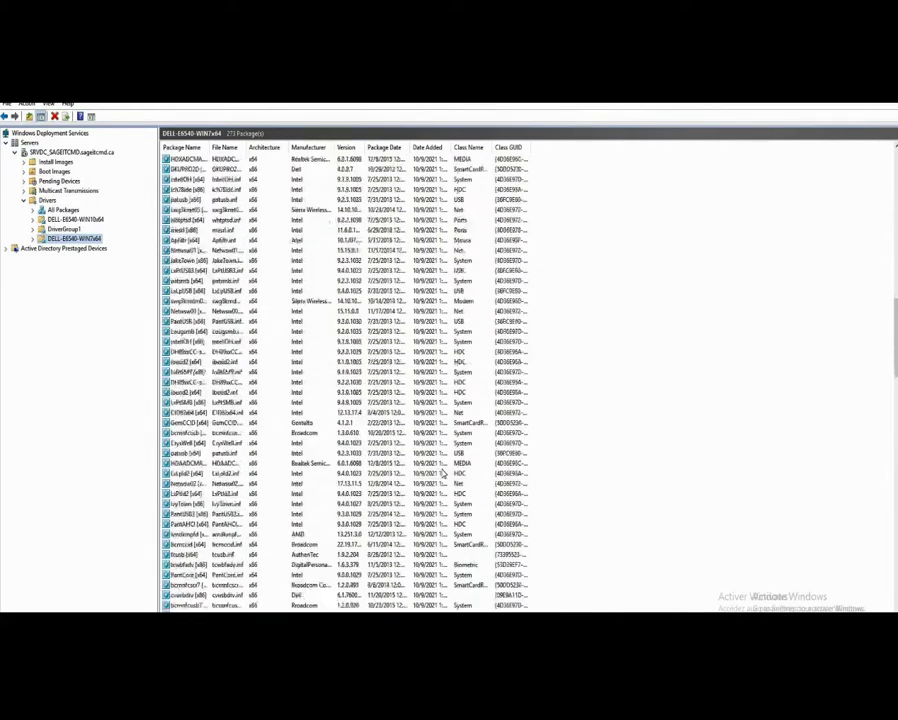
scroll(441, 473, down, 5)
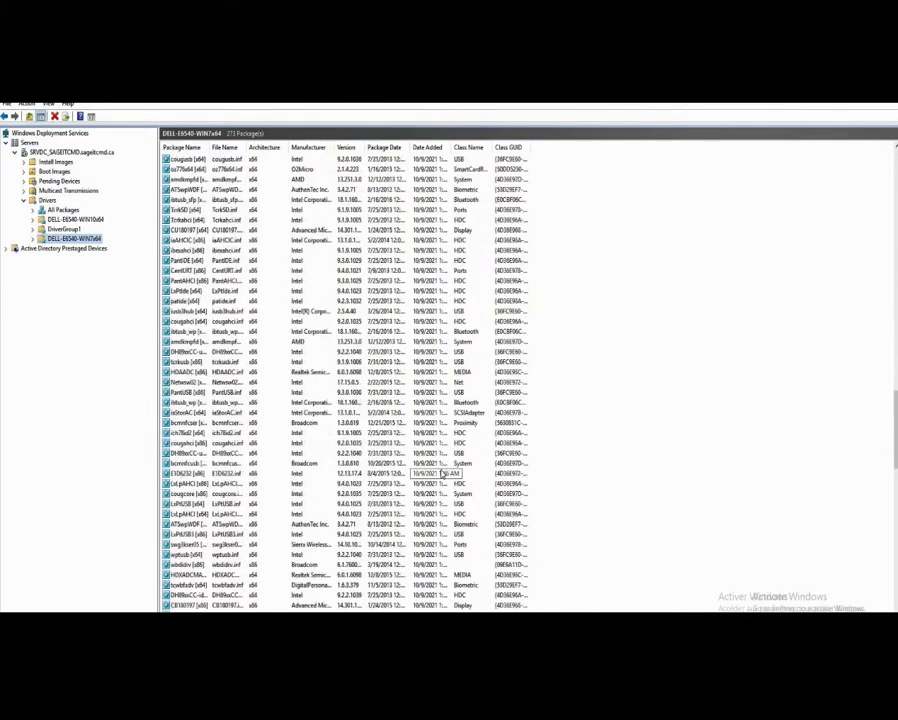
scroll(441, 474, down, 12)
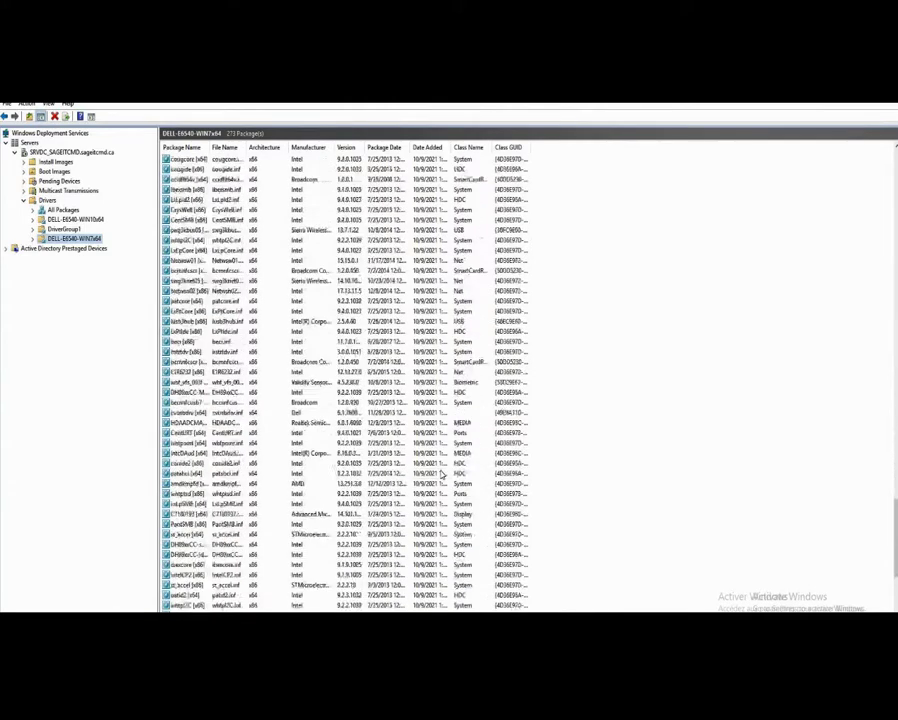
scroll(441, 474, up, 10)
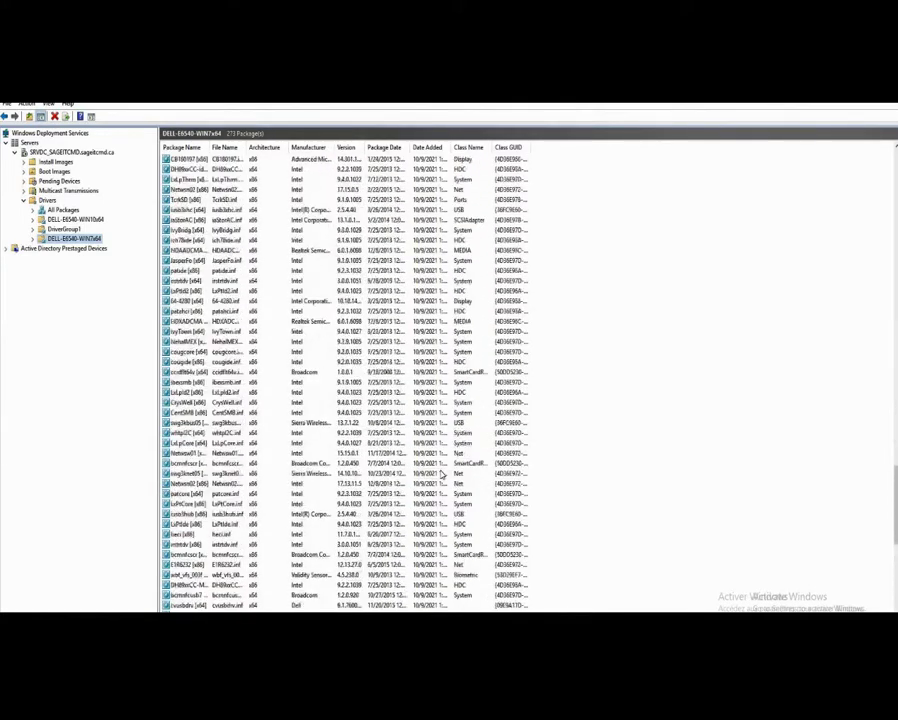
scroll(441, 474, up, 10)
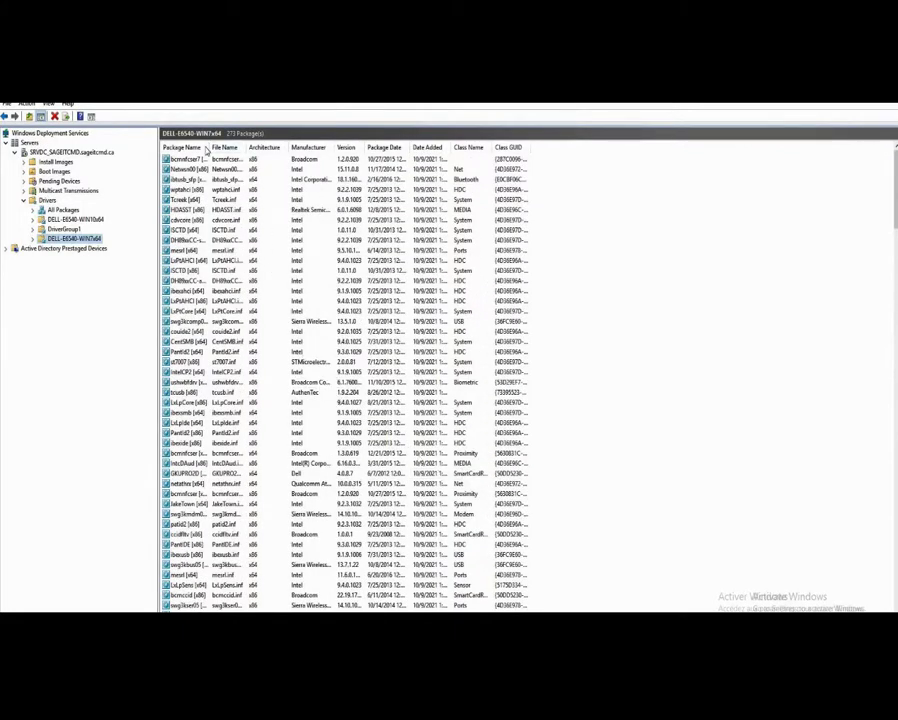
Fit the widths of all the package list columns, from Package Name to Class GUID, to their contents.
double_click(210, 148)
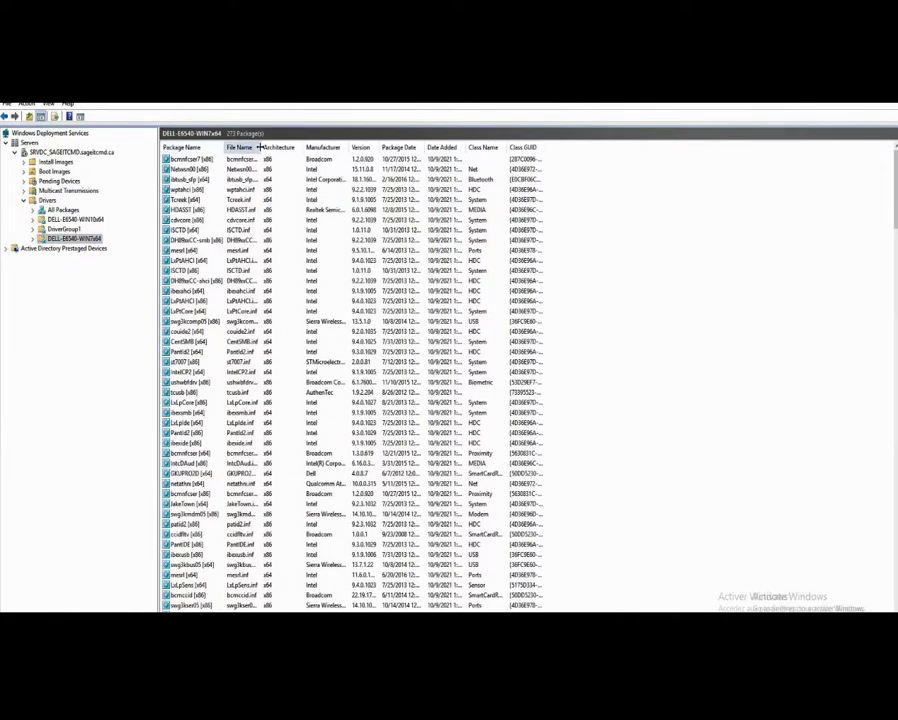
double_click(258, 147)
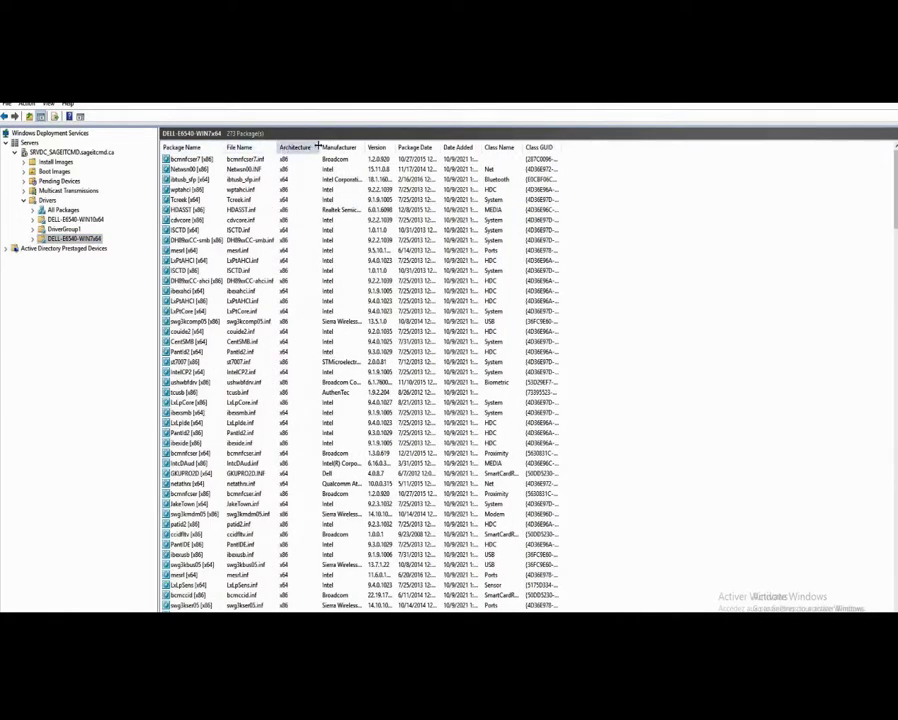
double_click(318, 147)
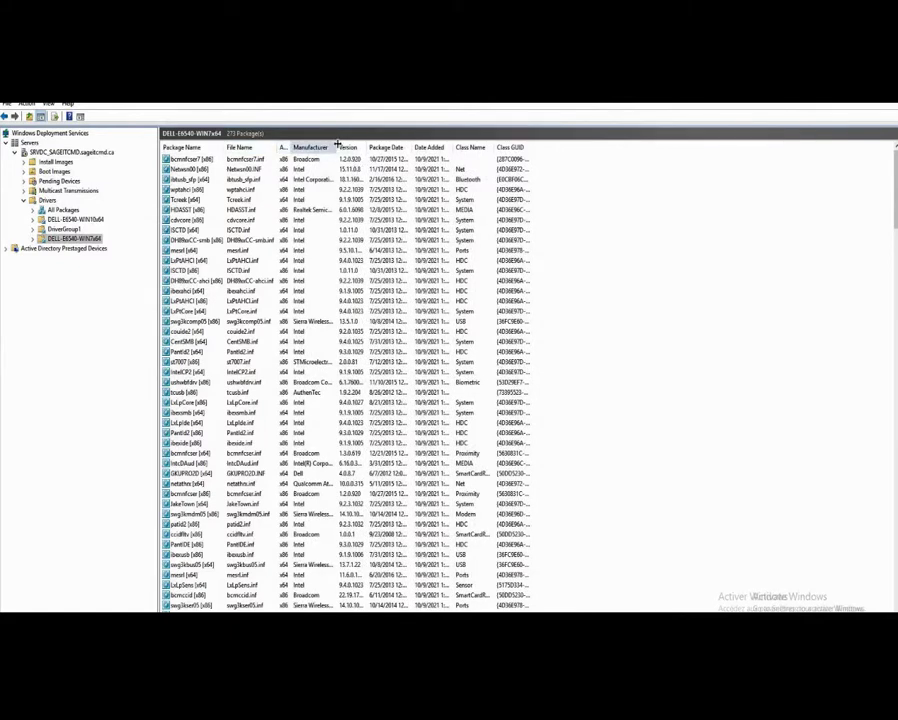
double_click(337, 147)
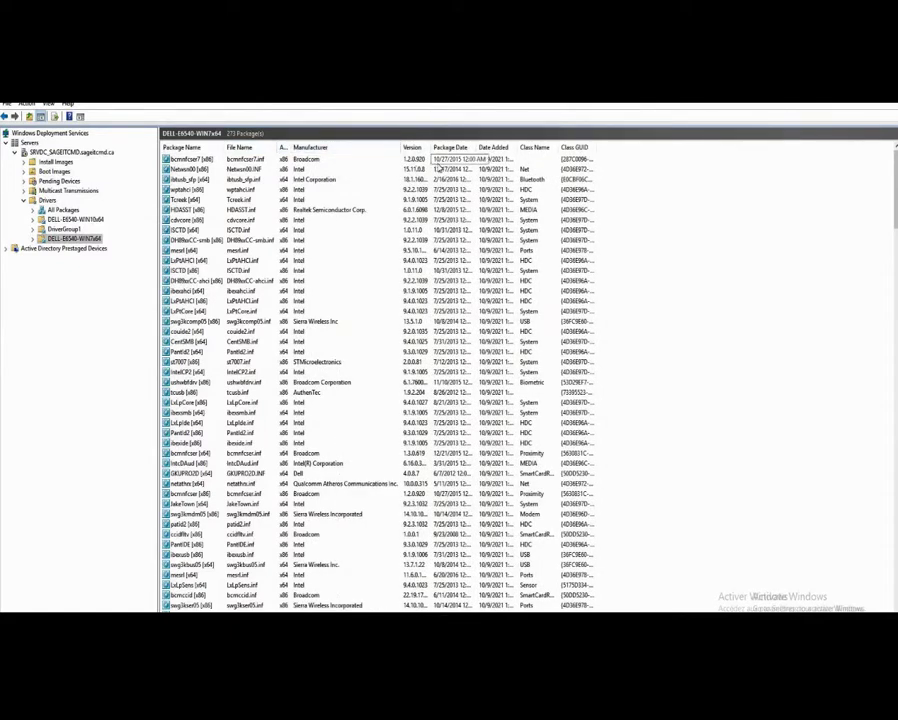
double_click(431, 146)
double_click(488, 147)
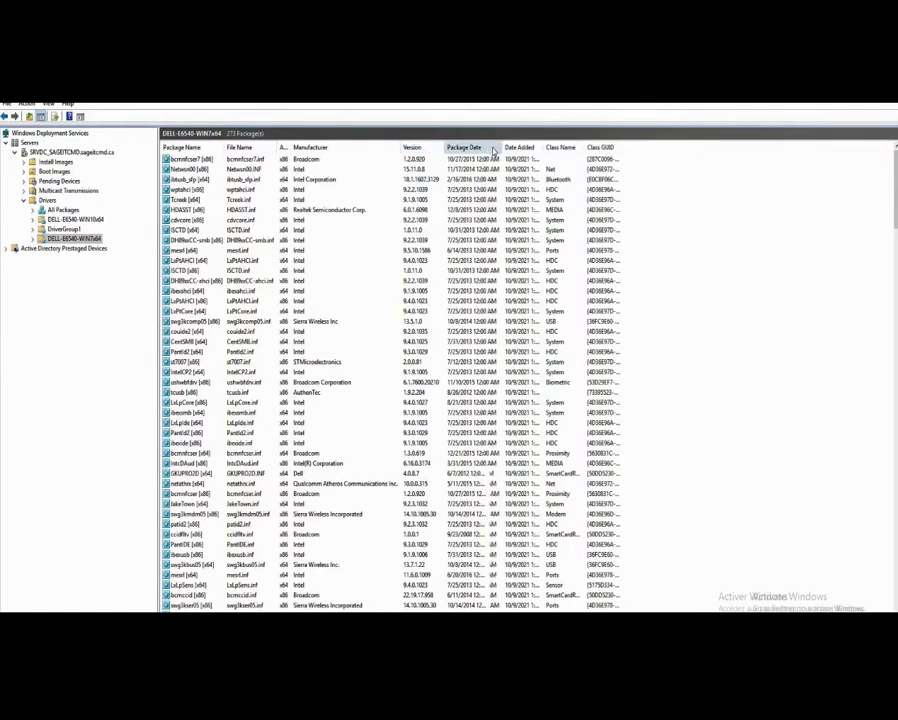
double_click(544, 145)
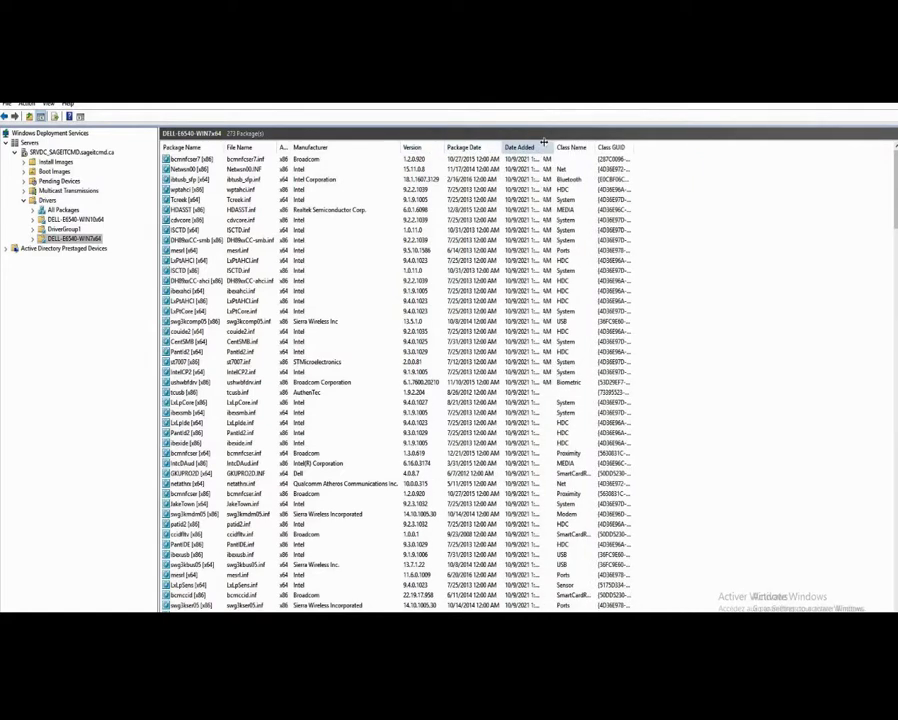
double_click(596, 146)
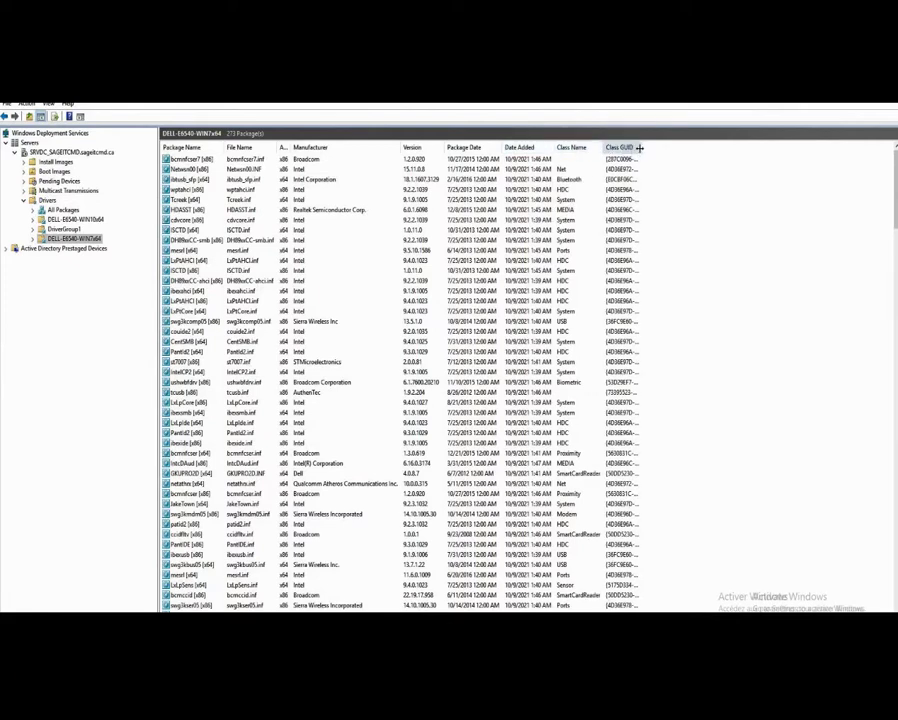
double_click(639, 147)
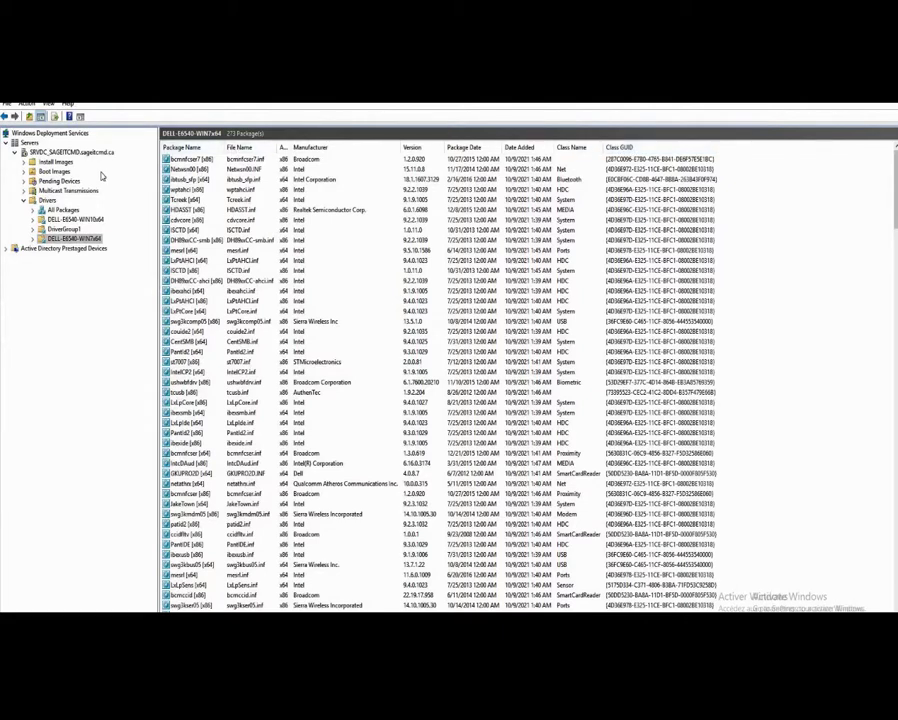
Restart Windows Deployment Services on the SRVDC_SAGEITCMD.sageitcmd.ca server and dismiss the confirmation.
click(57, 153)
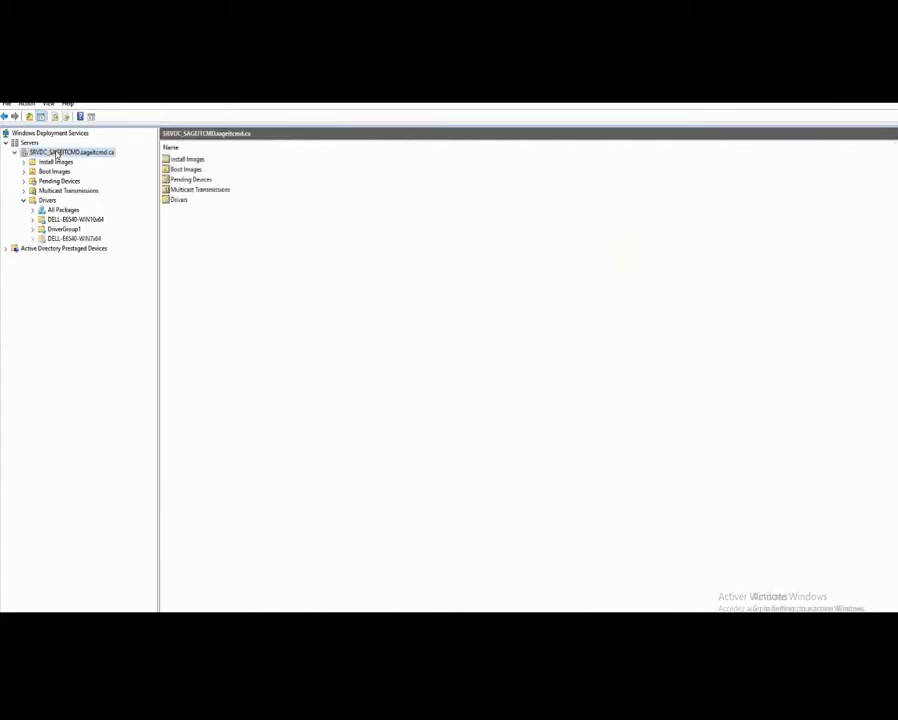
right_click(57, 153)
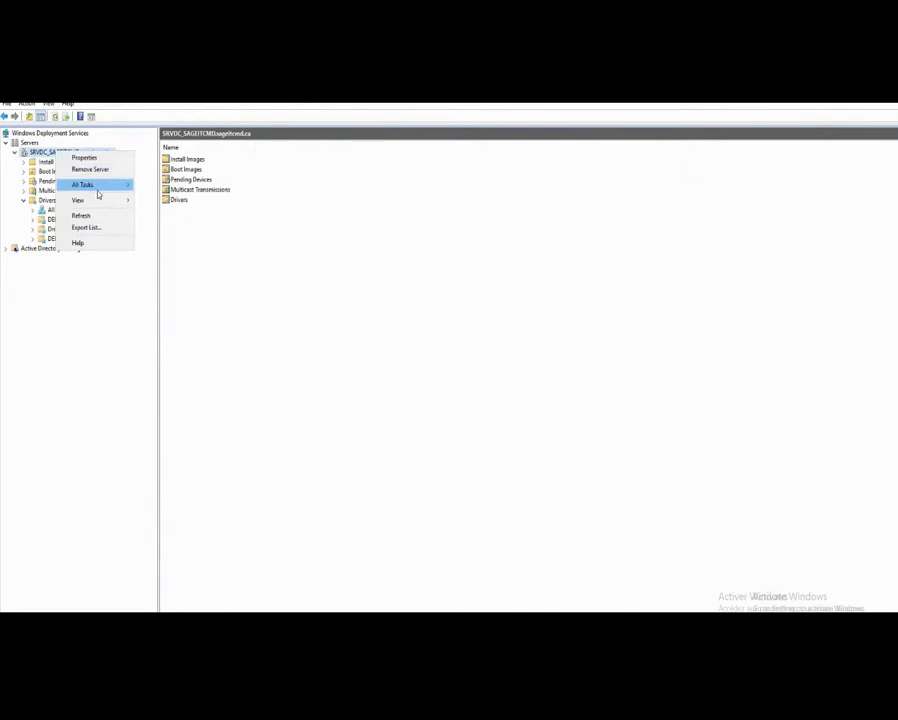
mouse_move(121, 189)
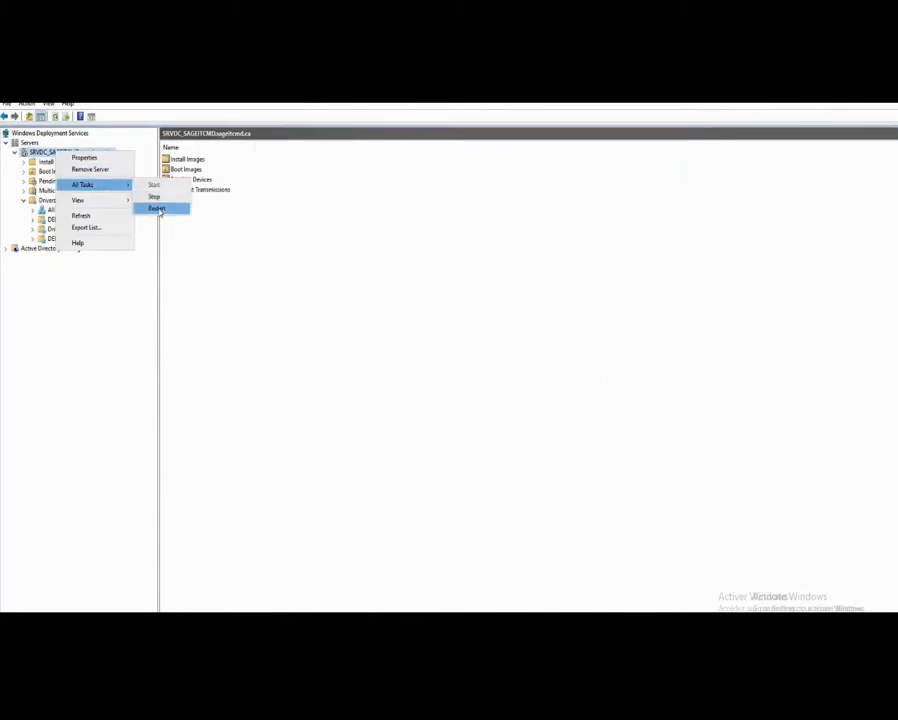
click(157, 208)
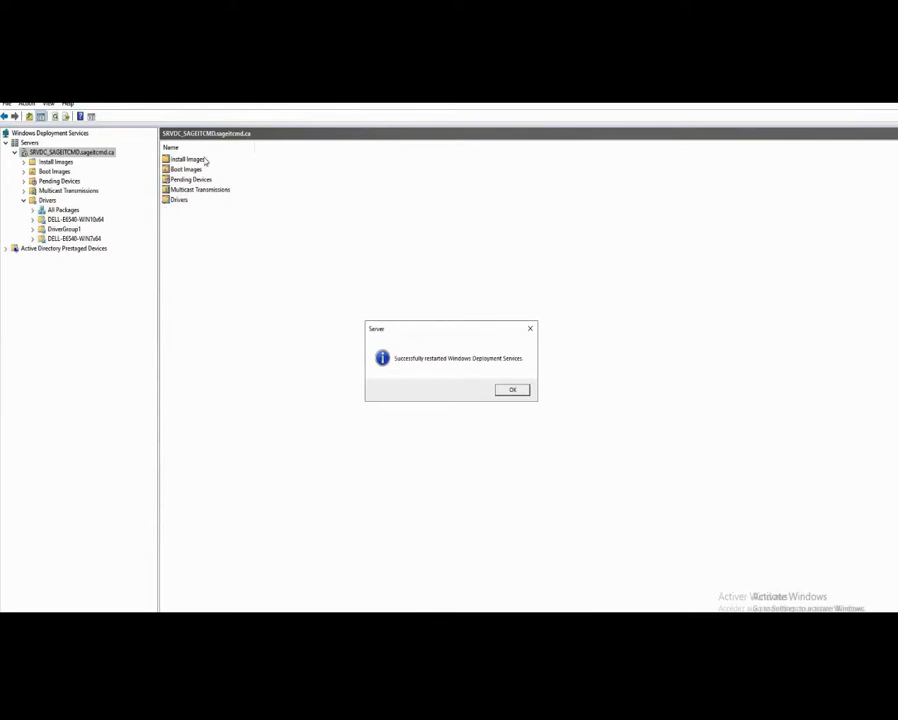
click(512, 391)
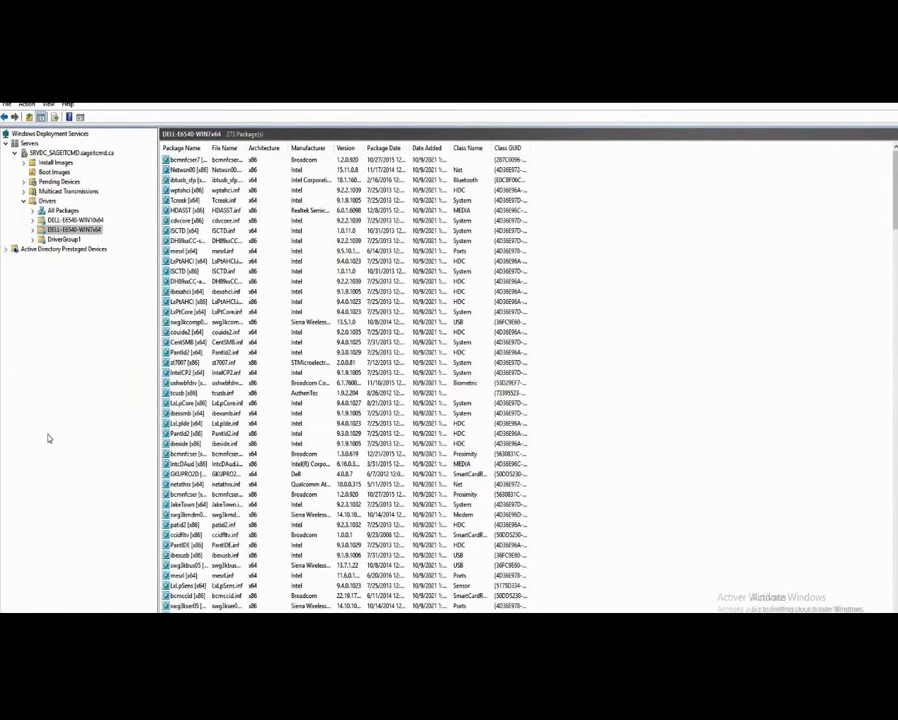
Start adding driver packages to the DELL E6540 - Microsoft Windows 7 Setup (x64) boot image and proceed to package selection.
click(55, 172)
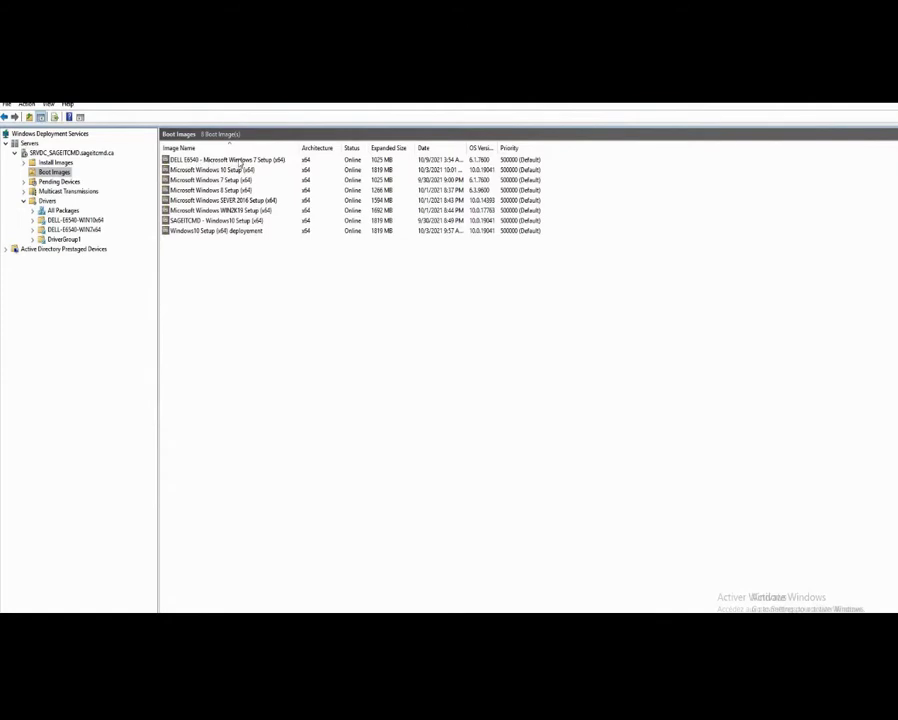
click(240, 160)
right_click(240, 160)
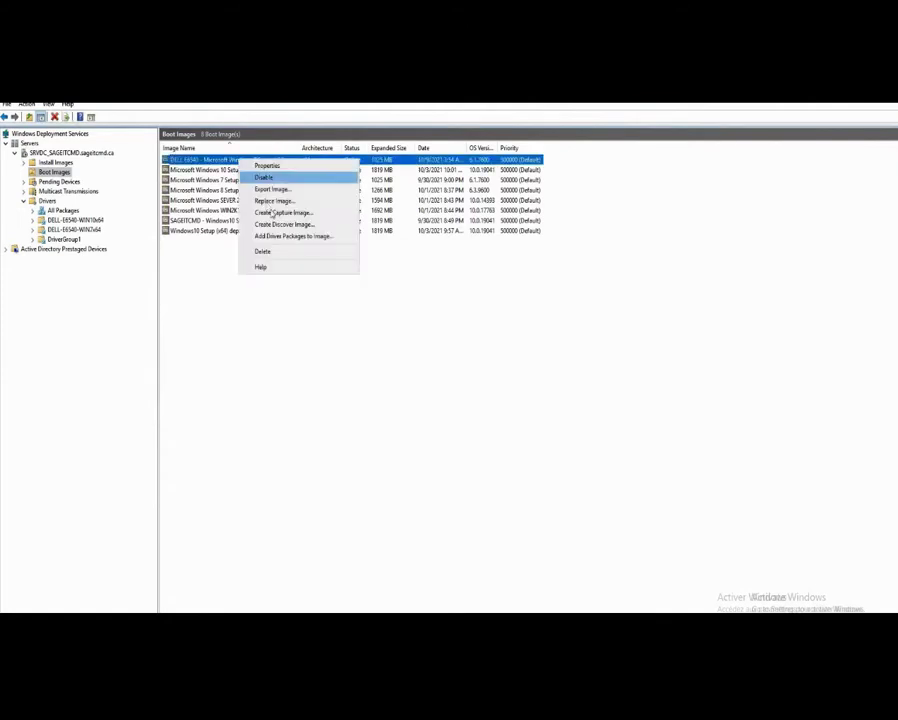
click(300, 236)
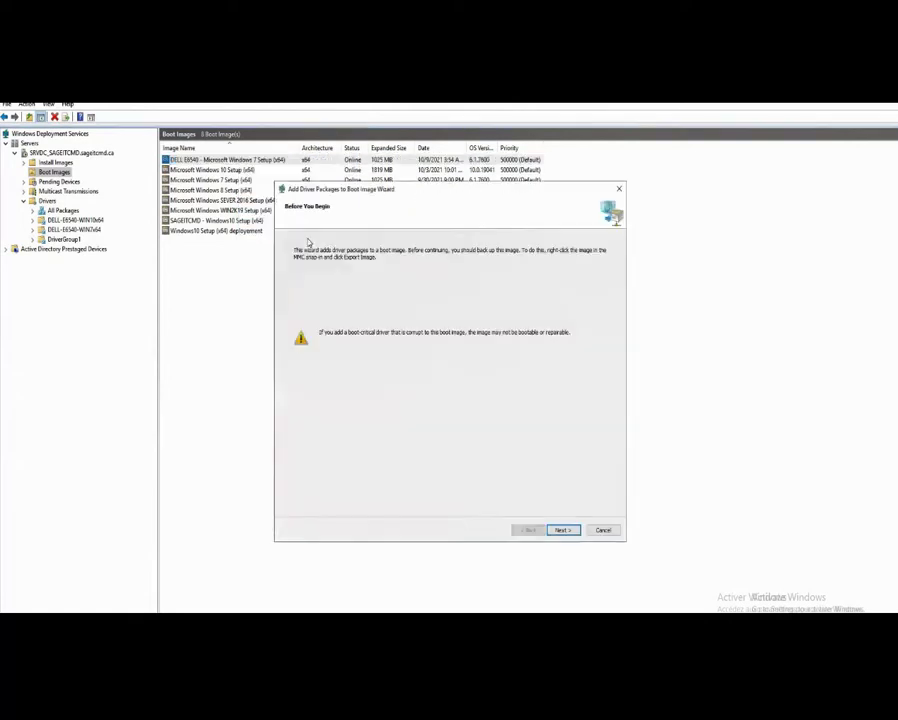
click(563, 530)
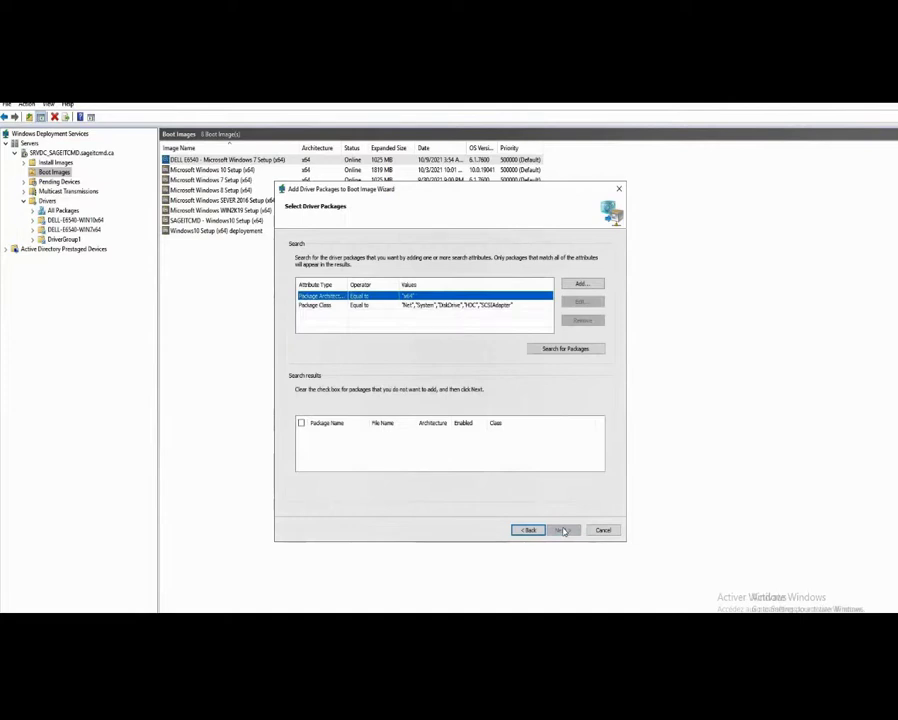
Add a package search attribute with Driver Group Name equal to DELL-E6540-WIN7x64 and select it in the attribute list.
click(582, 284)
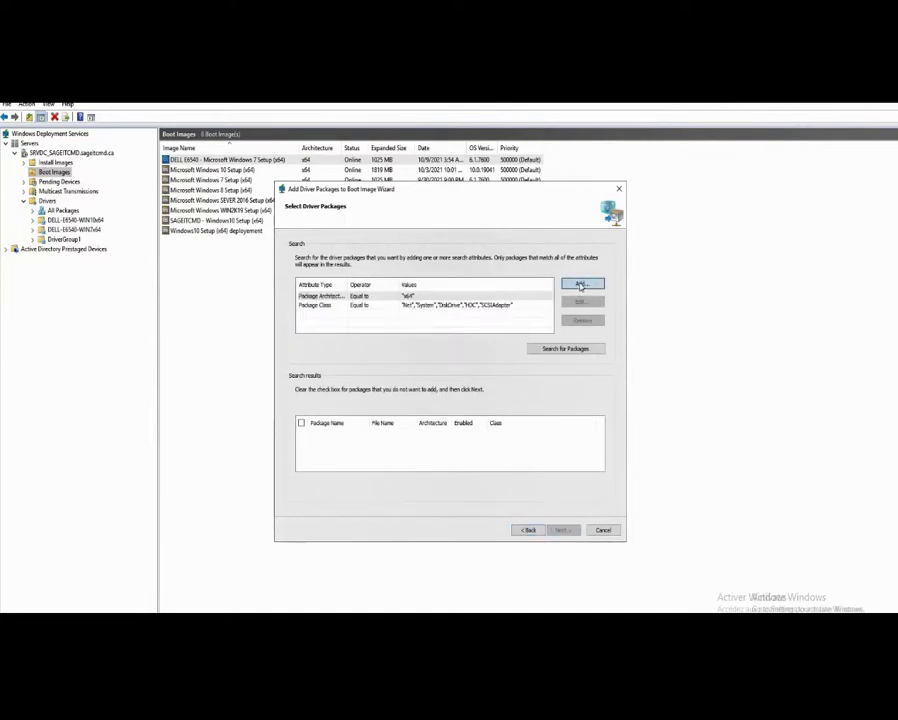
click(488, 283)
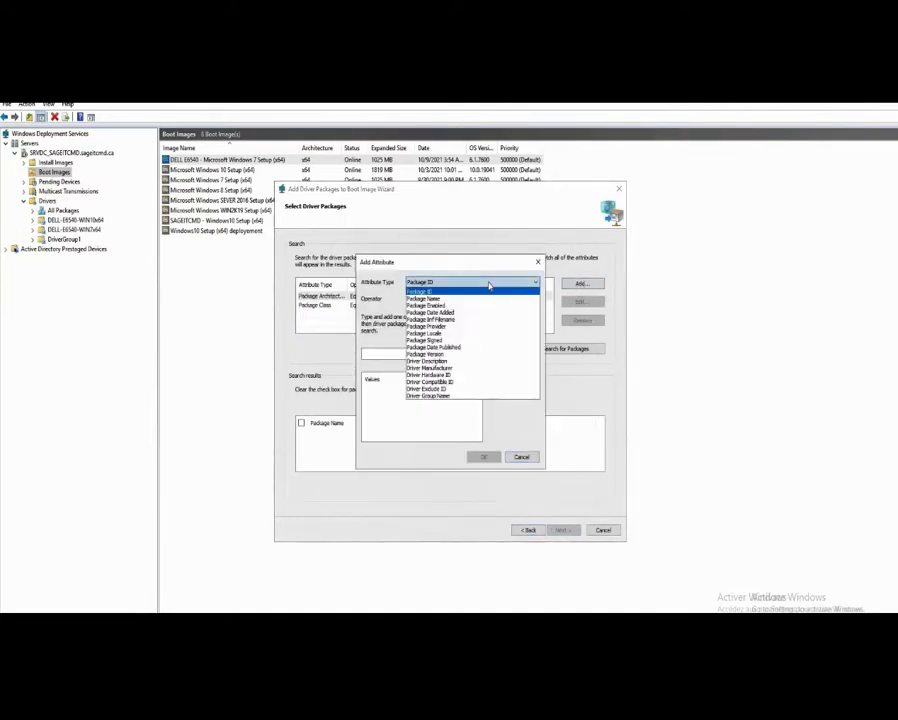
click(460, 395)
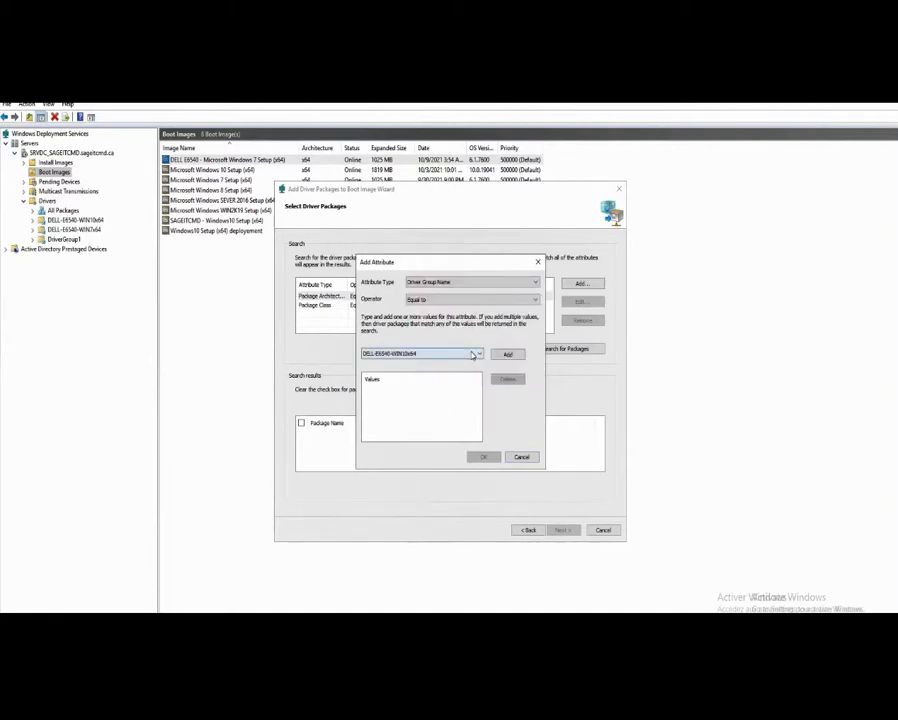
click(459, 355)
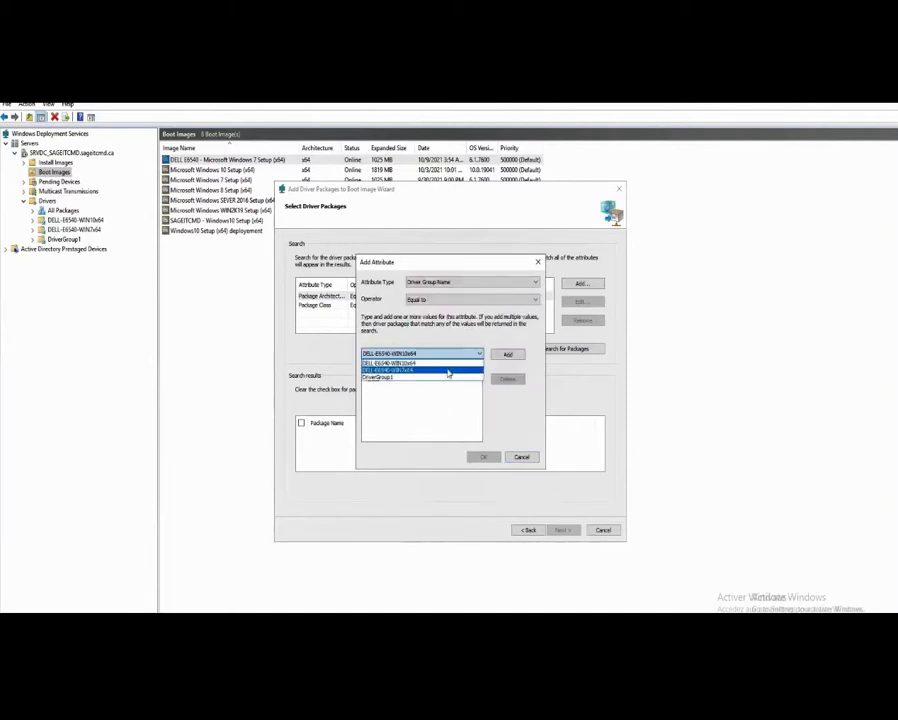
click(448, 372)
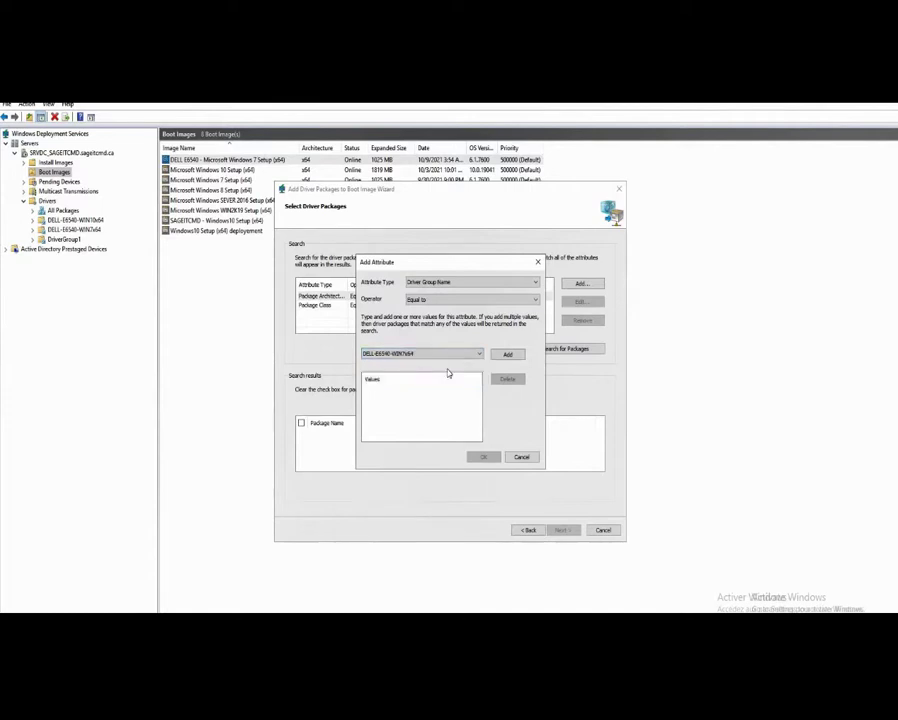
click(512, 355)
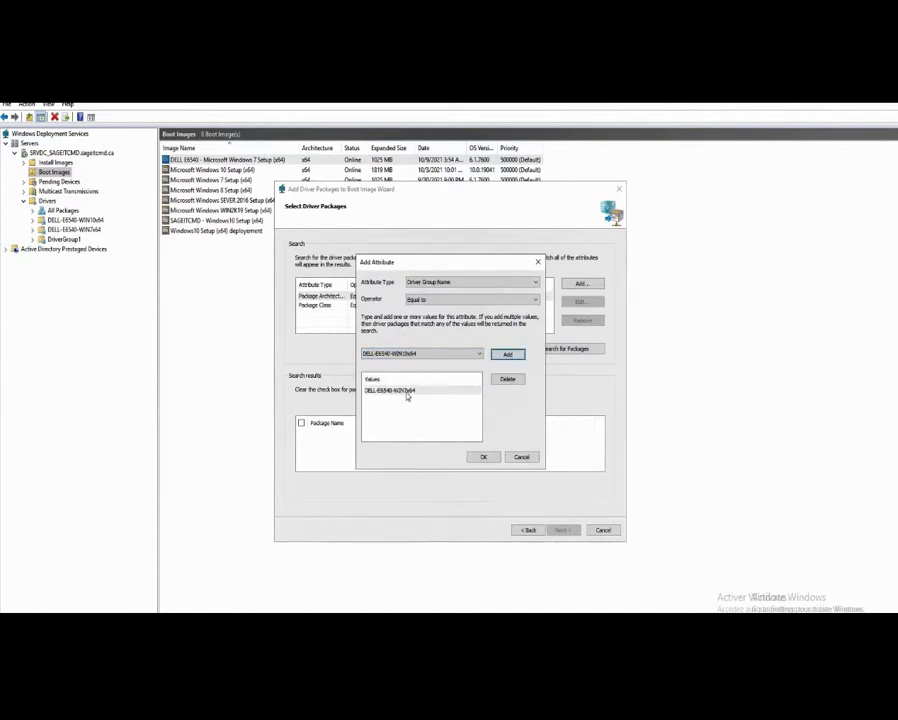
click(386, 389)
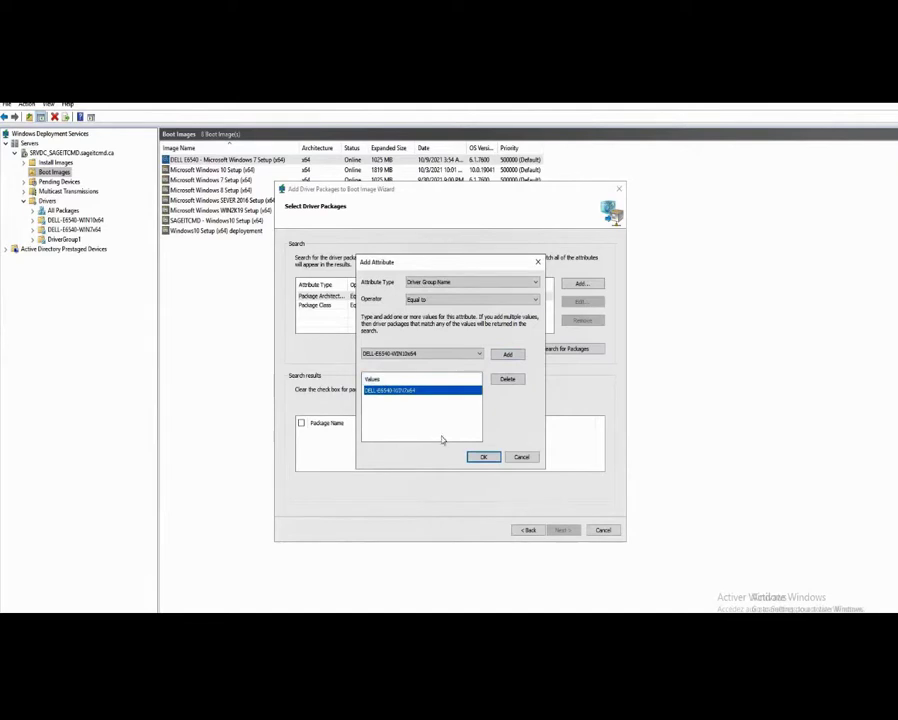
click(483, 457)
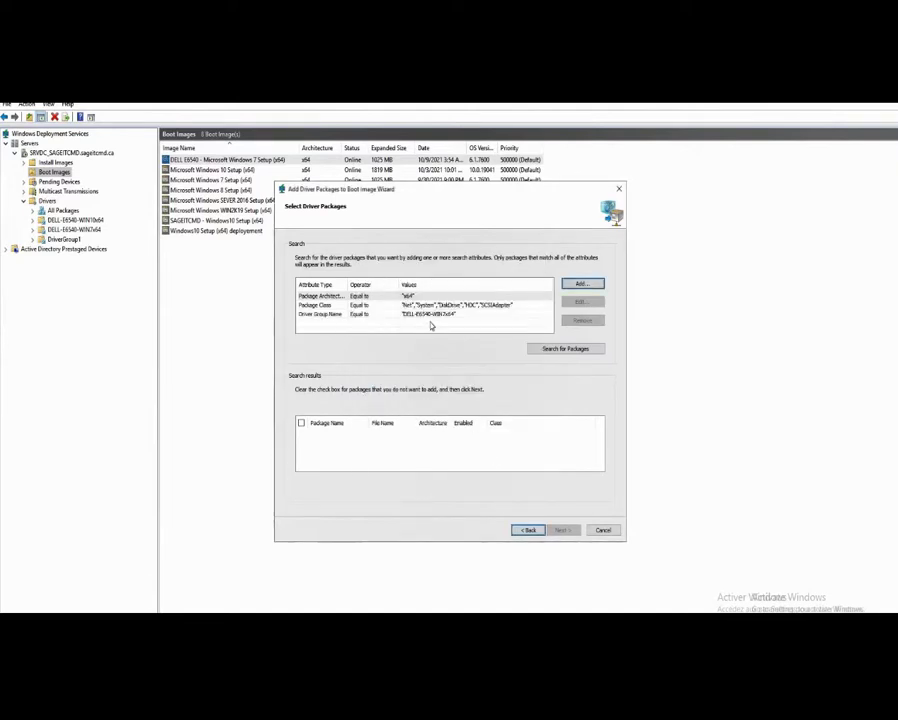
click(430, 316)
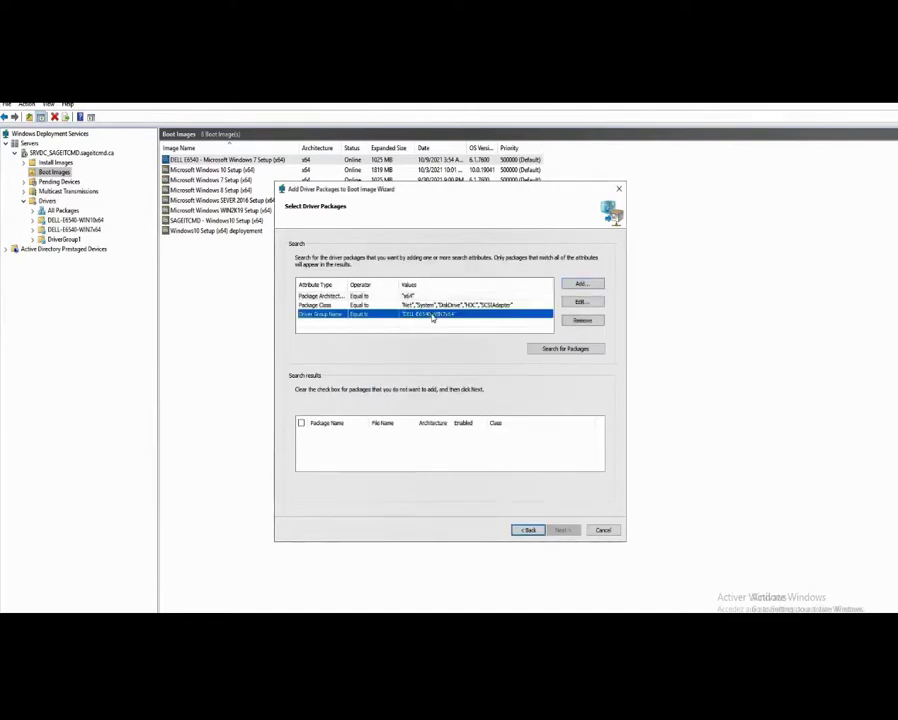
Search for driver packages matching the three attributes, review the results and proceed with all found packages selected.
click(560, 349)
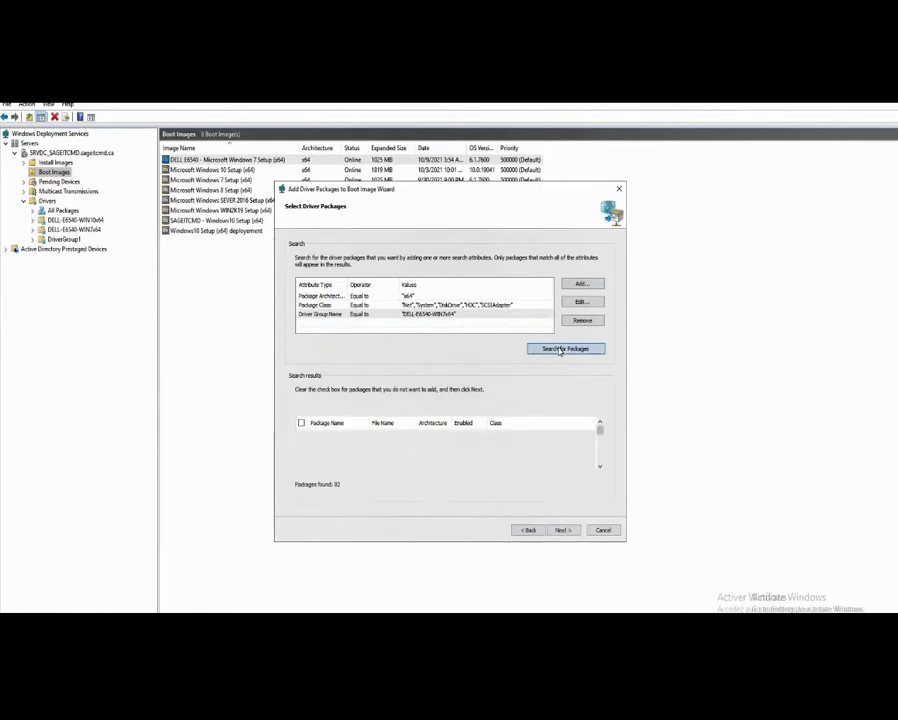
scroll(492, 450, down, 5)
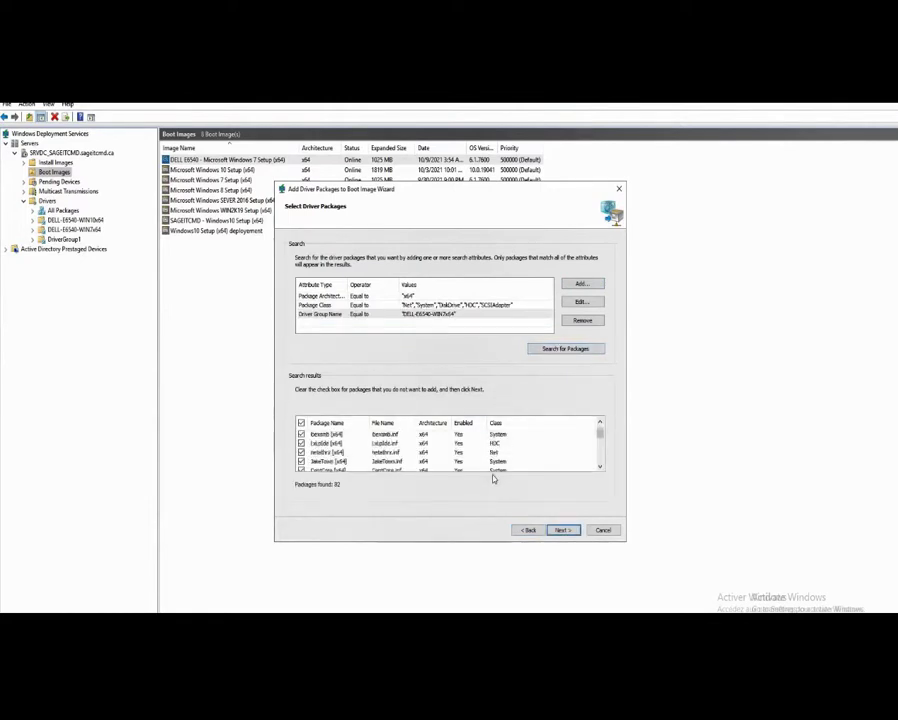
scroll(503, 455, down, 10)
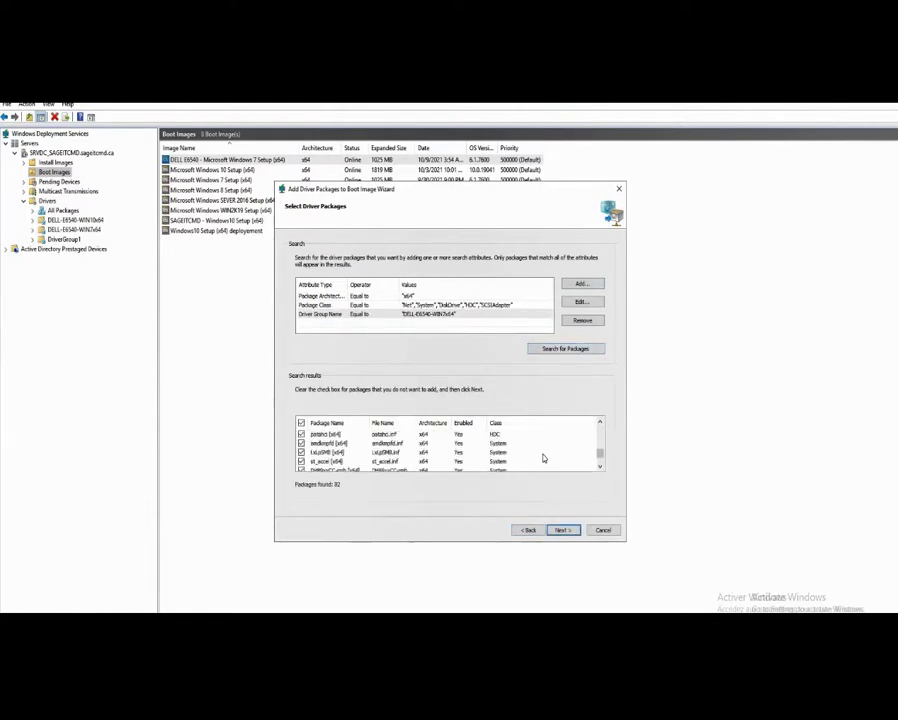
click(563, 530)
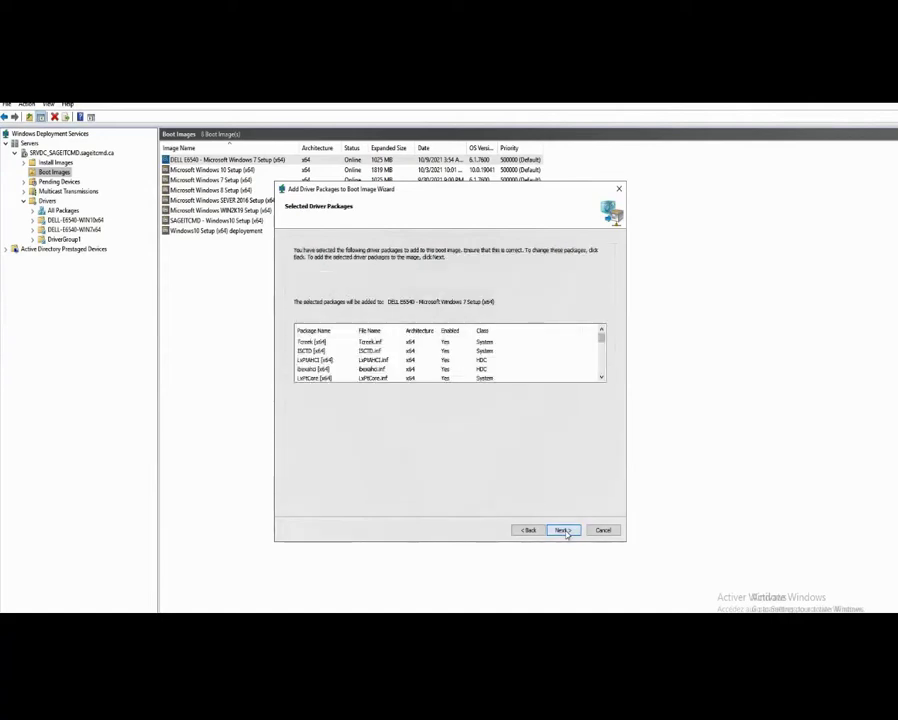
Review the selected packages, add them to the DELL E6540 - Microsoft Windows 7 Setup (x64) boot image and finish the wizard.
drag(602, 341, 601, 387)
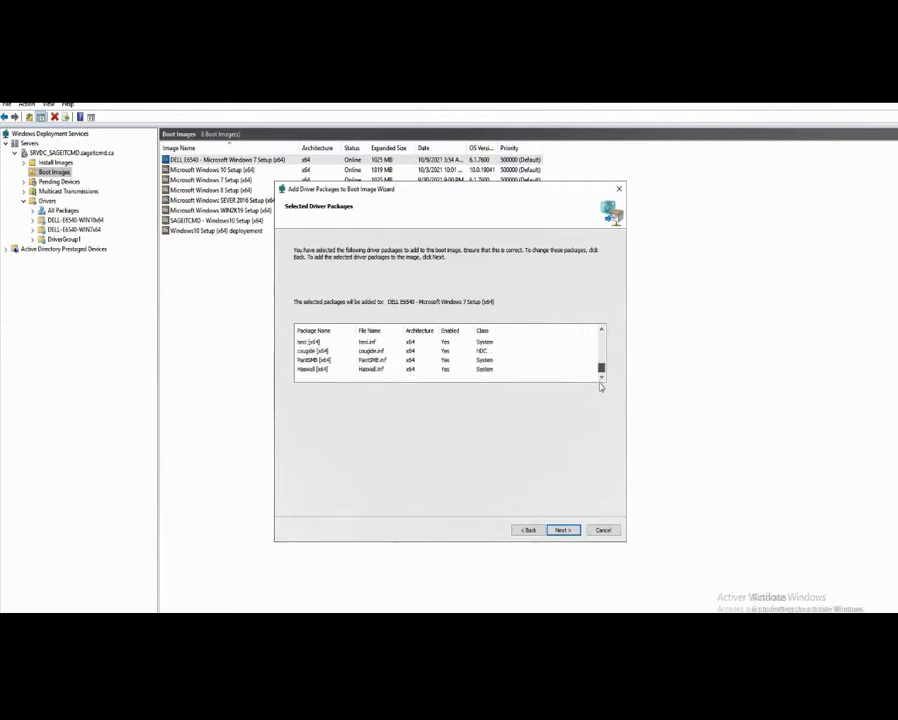
click(563, 530)
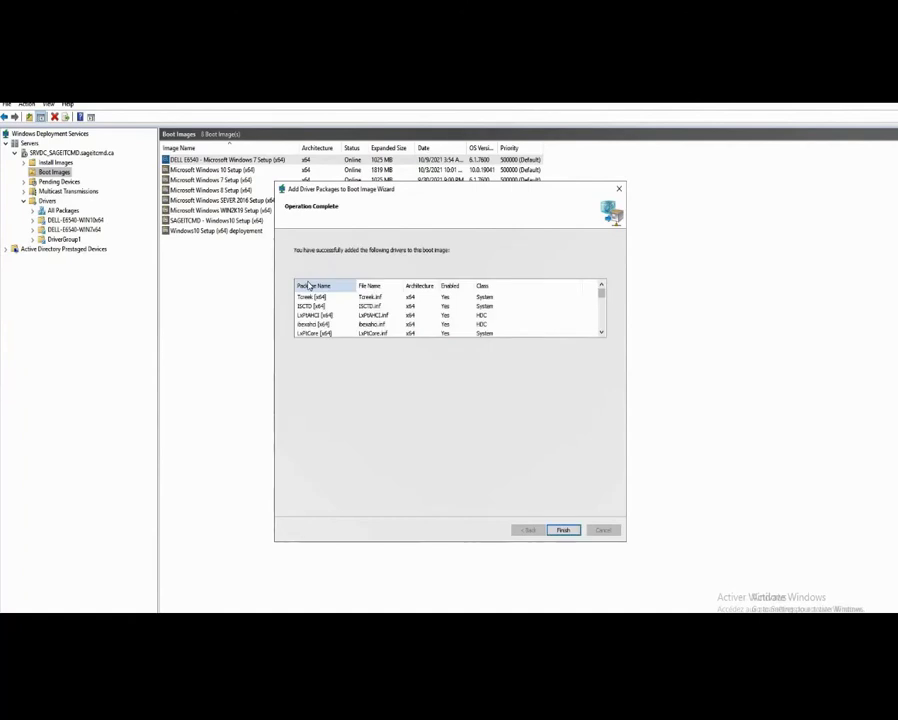
scroll(541, 320, down, 3)
scroll(541, 323, down, 5)
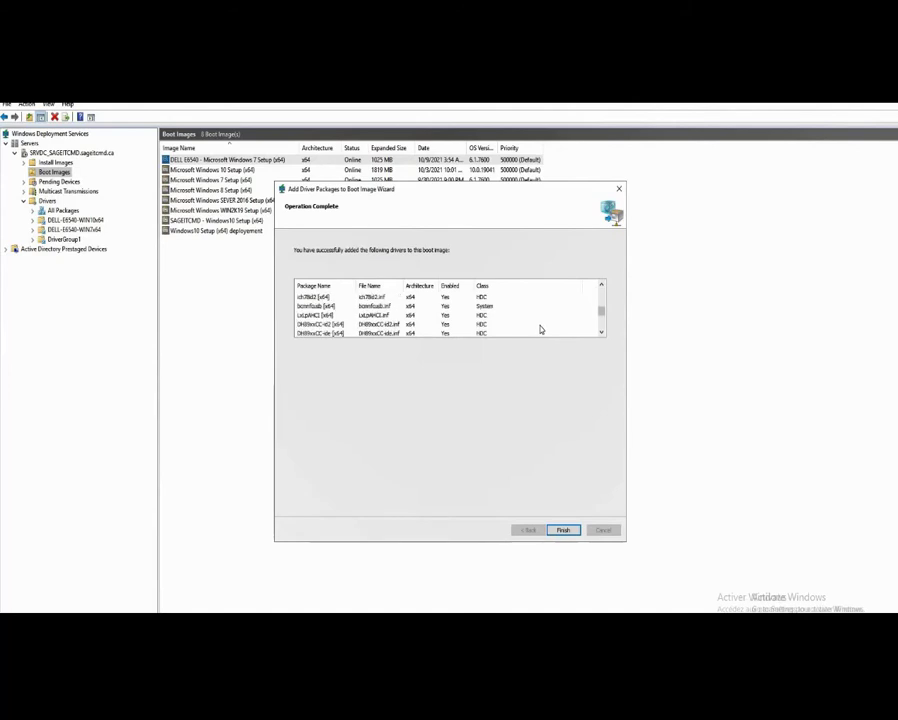
click(564, 531)
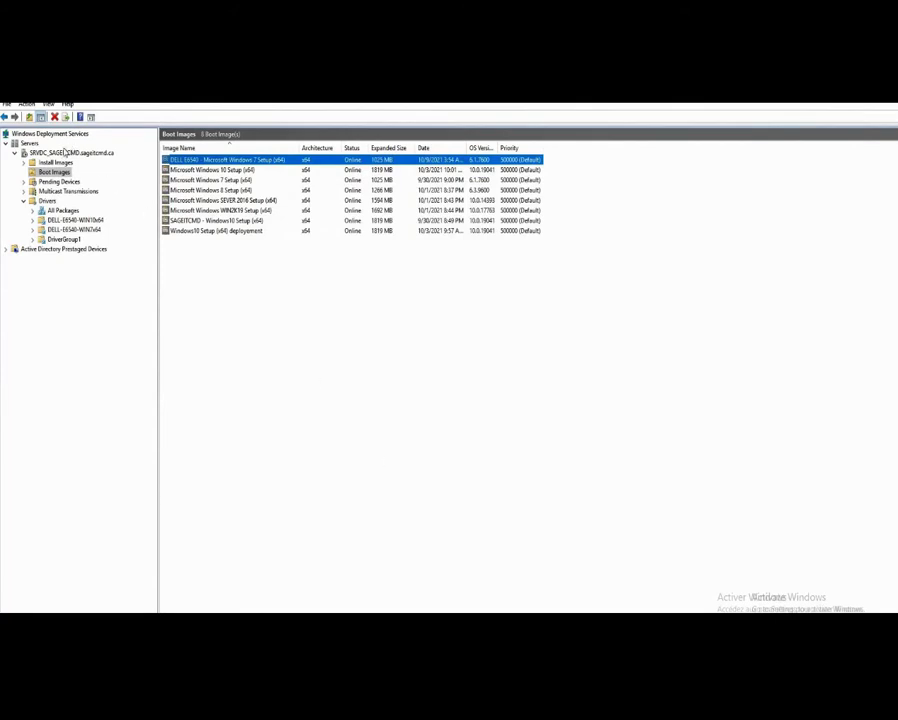
Restart Windows Deployment Services on the SRVDC_SAGEITCMD.sageitcmd.ca server after the driver injection and dismiss the confirmation.
click(63, 153)
right_click(63, 153)
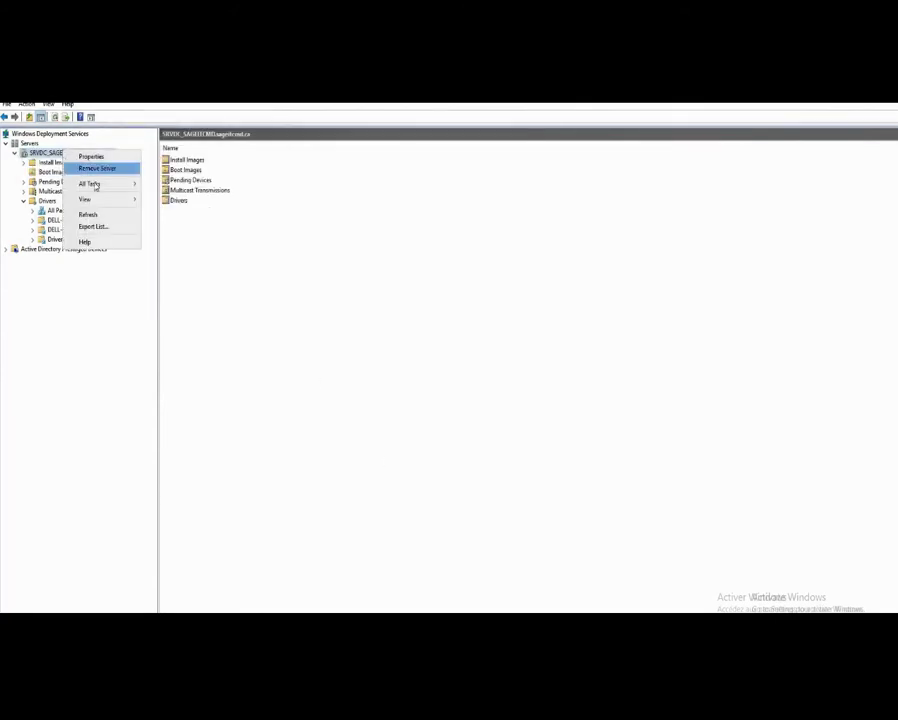
mouse_move(94, 184)
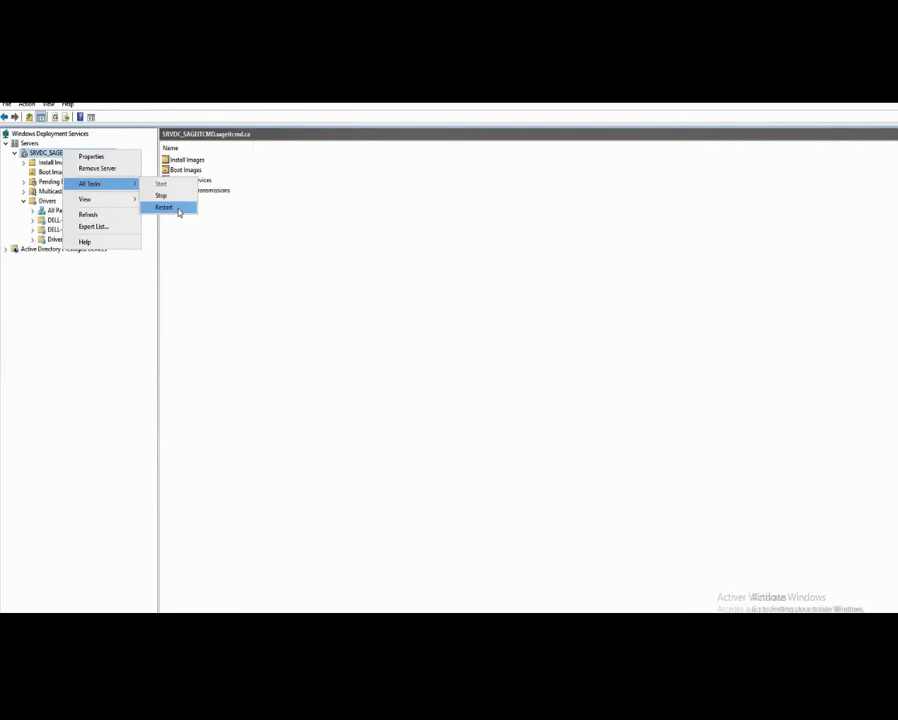
click(164, 207)
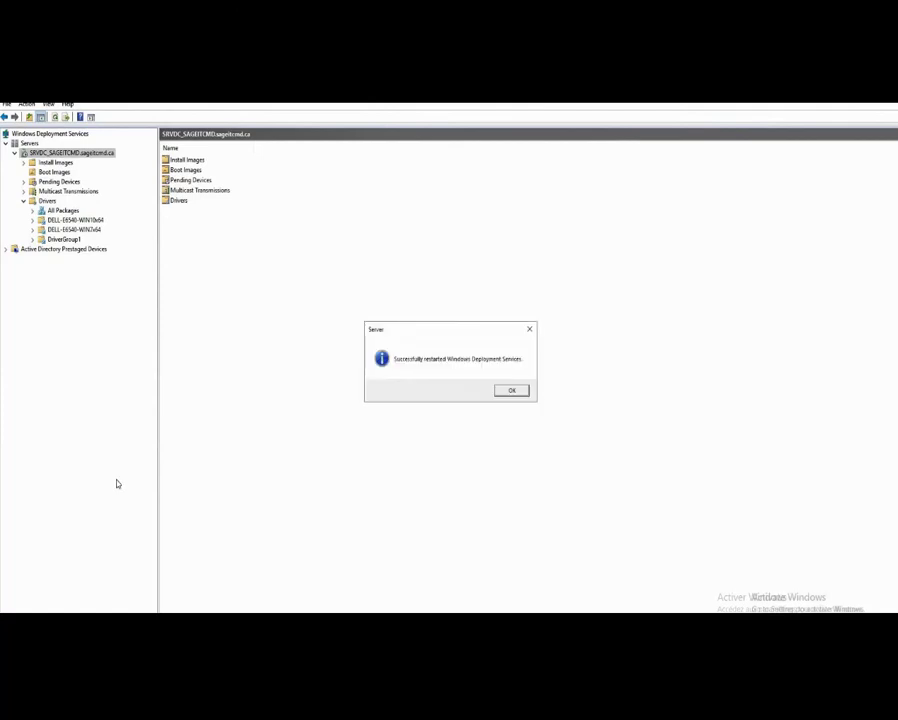
click(512, 391)
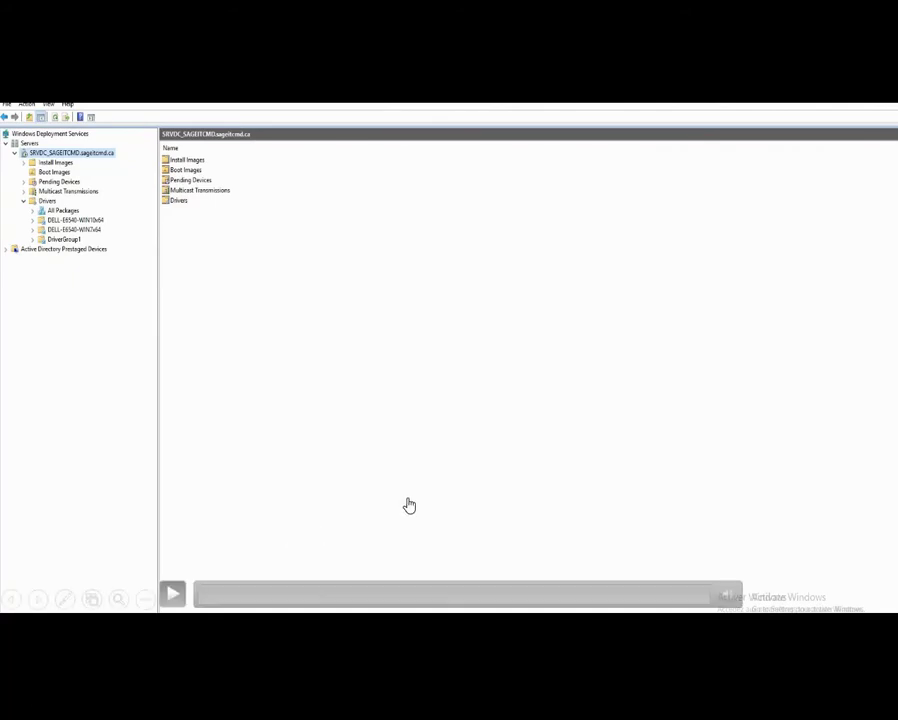
Open the DELL-E6540-WIN7x64 driver group to view its packages.
click(74, 229)
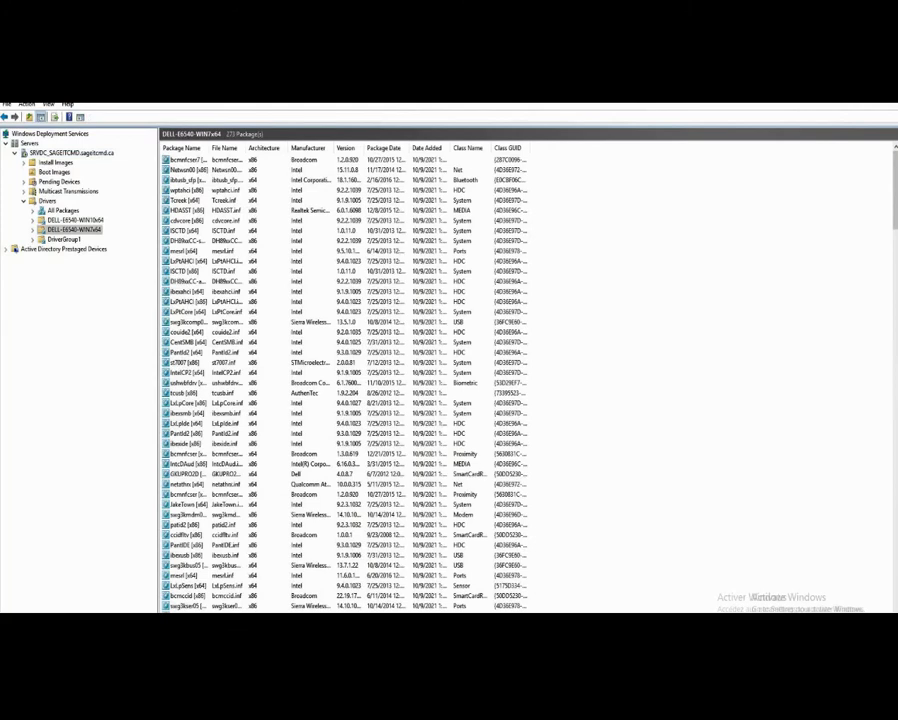